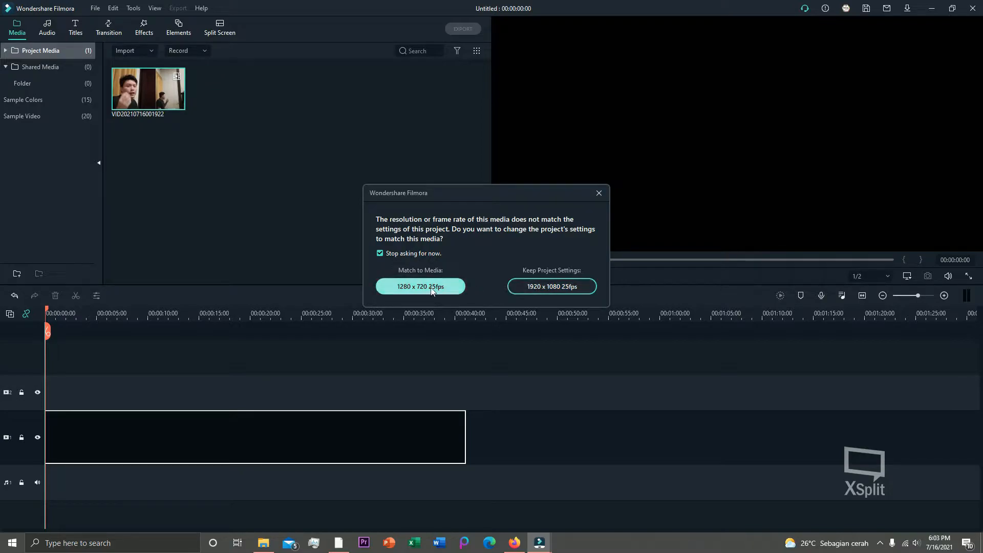
# - Keep the project settings at 1920 x 1080, 25 fps for the clip being added to the timeline
pyautogui.click(522, 286)
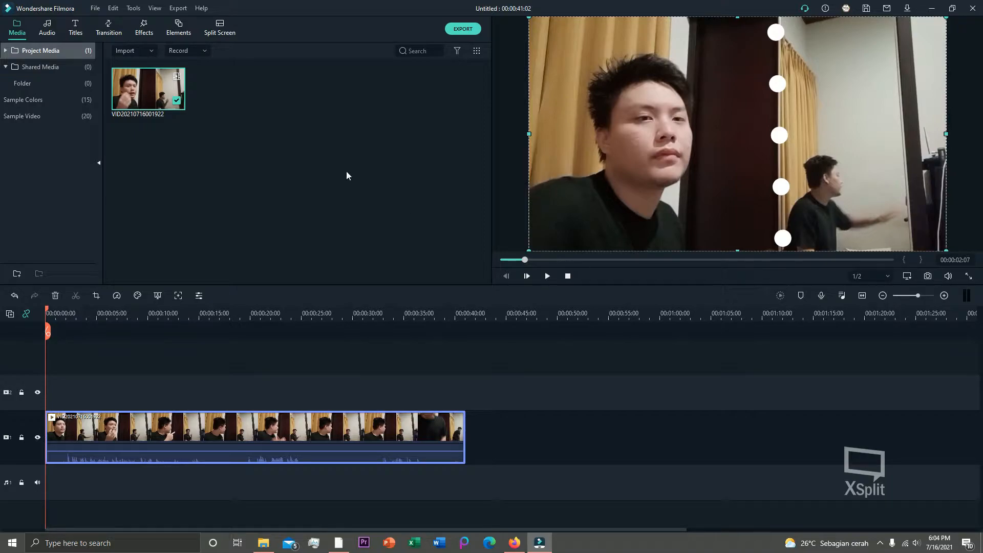
# - Add the Orange sample colour on the track above the video and narrow it to end at the mirror's edge
pyautogui.click(77, 30)
pyautogui.click(17, 26)
pyautogui.click(31, 99)
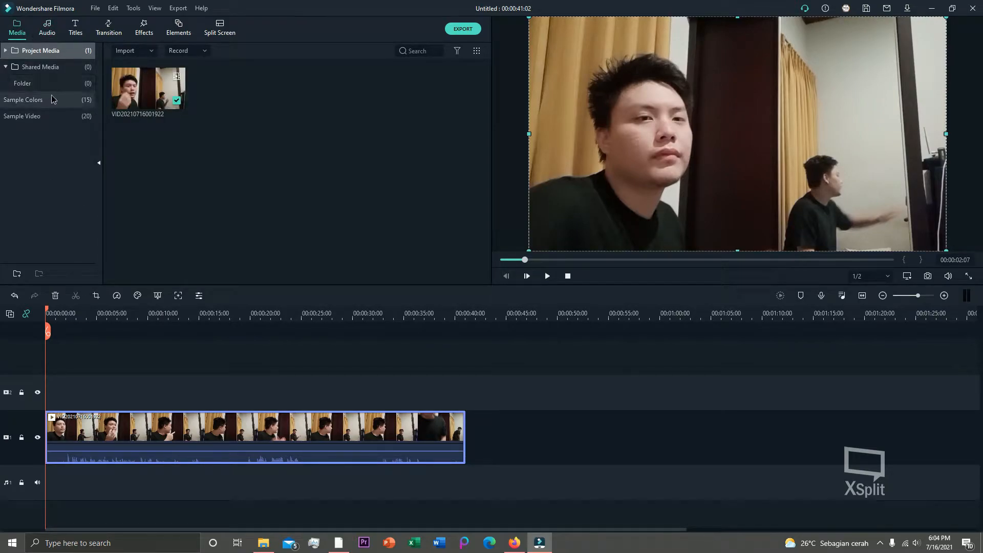
pyautogui.moveTo(146, 154); pyautogui.dragTo(51, 392)
pyautogui.click(801, 166)
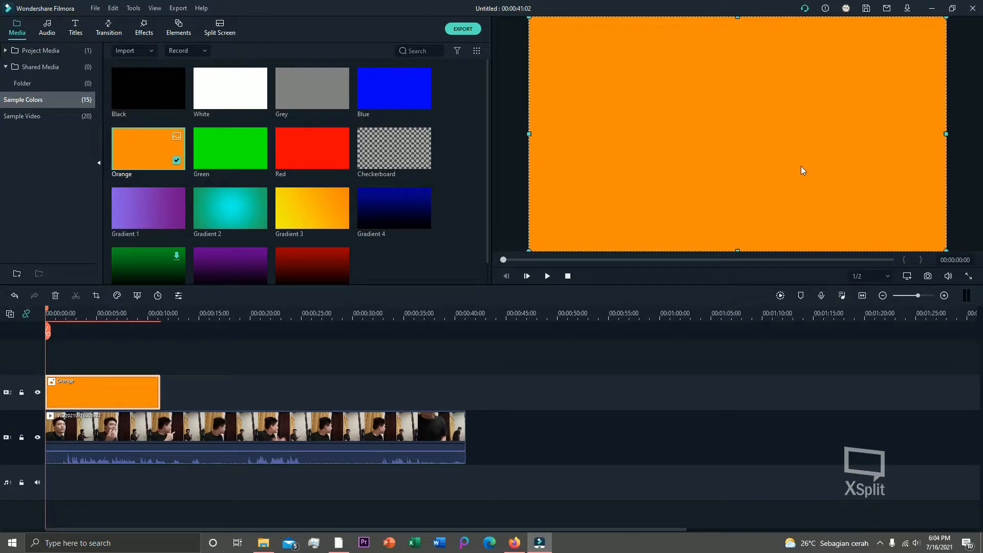
pyautogui.moveTo(946, 134); pyautogui.dragTo(778, 139)
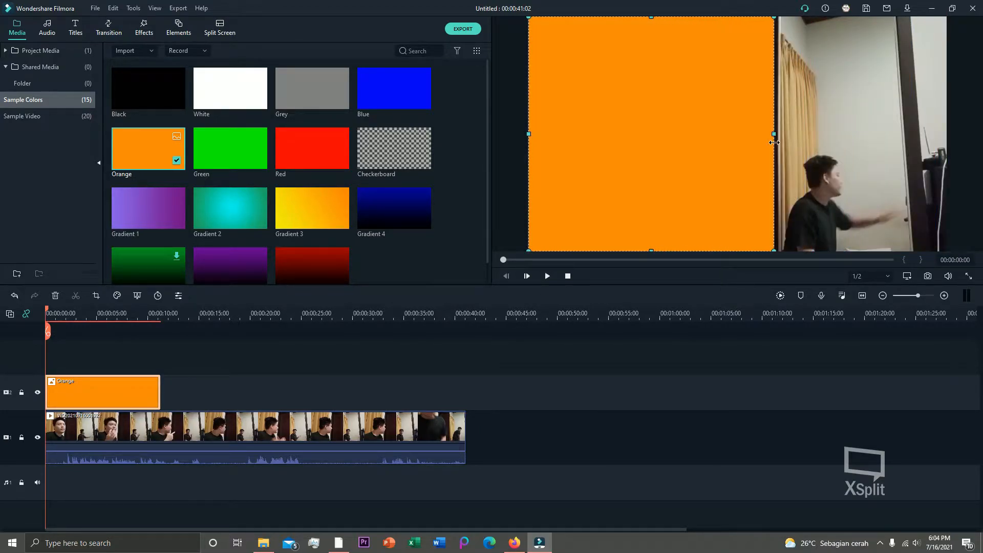
# - Set the orange overlay's opacity to 38.85%
pyautogui.doubleClick(123, 387)
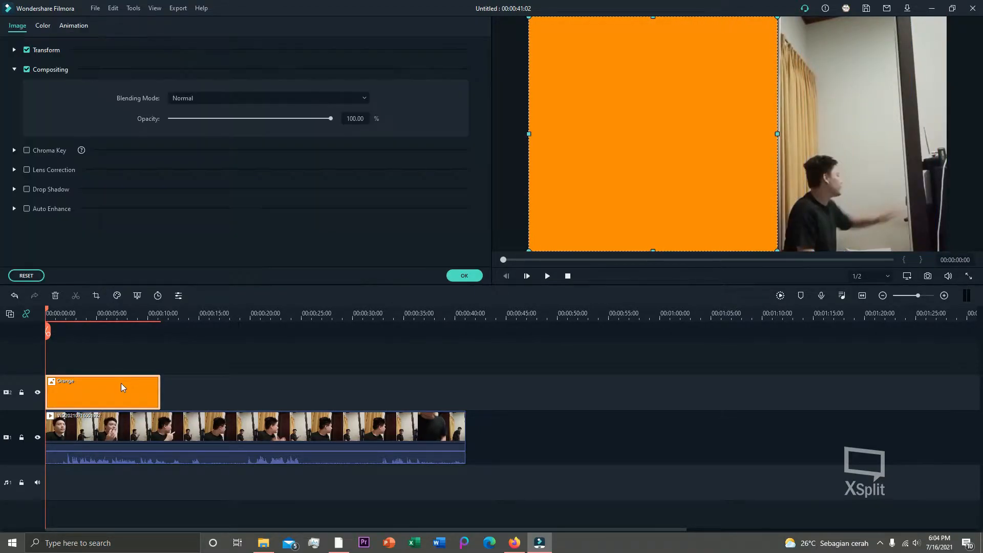
pyautogui.moveTo(284, 118); pyautogui.dragTo(232, 118)
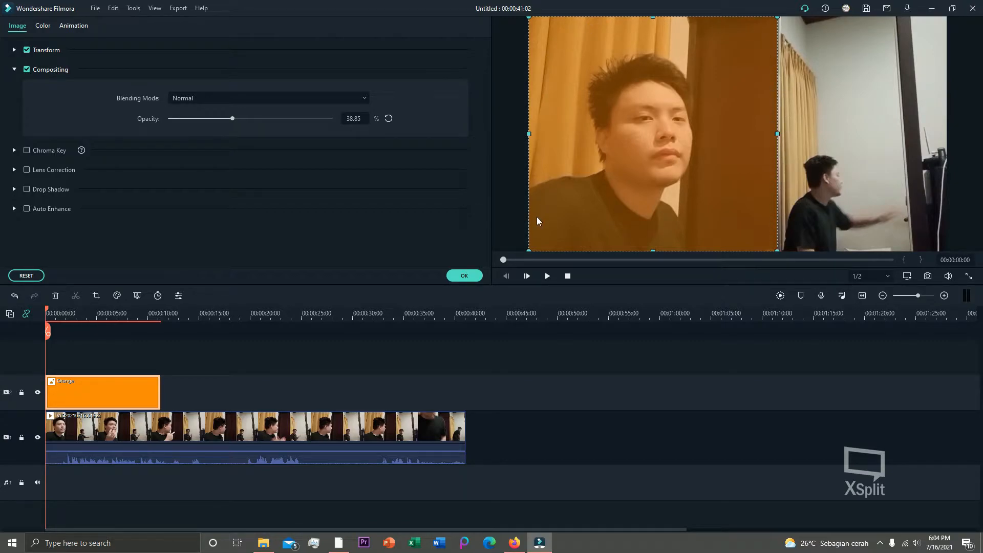
pyautogui.click(464, 275)
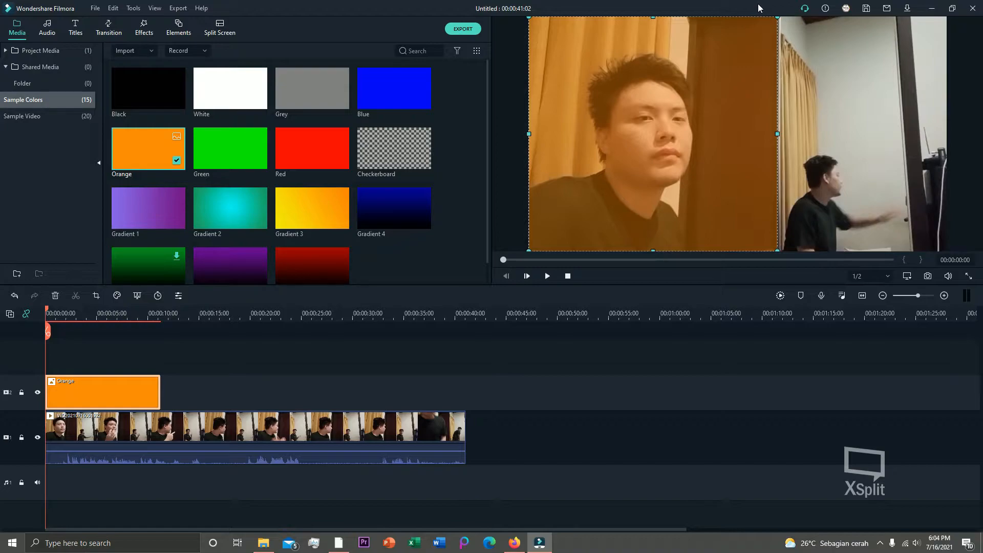
# - Narrow the orange overlay to mid-door, widen it back to the mirror's edge, and delete it from the timeline
pyautogui.moveTo(779, 134); pyautogui.dragTo(724, 134)
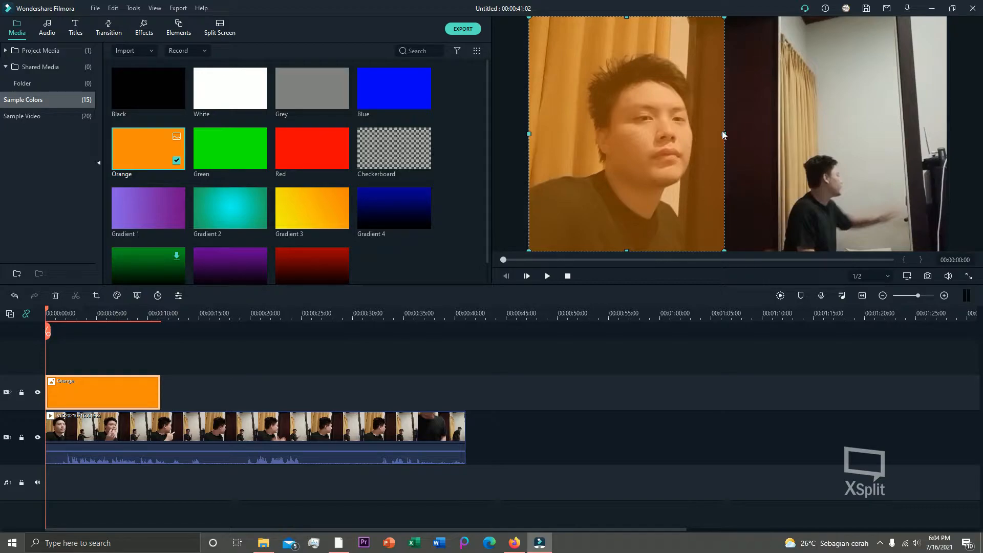
pyautogui.moveTo(722, 133); pyautogui.dragTo(778, 141)
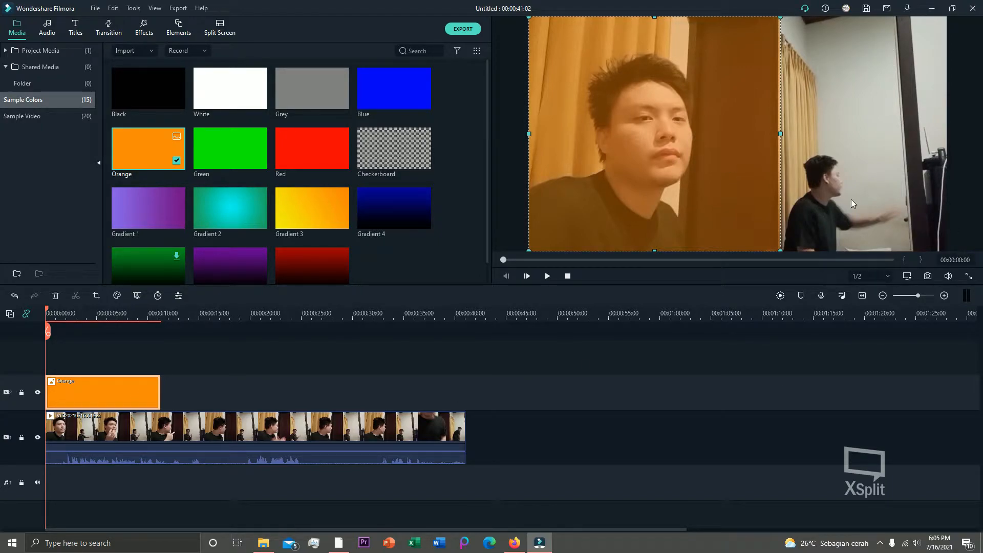
pyautogui.press('Delete')
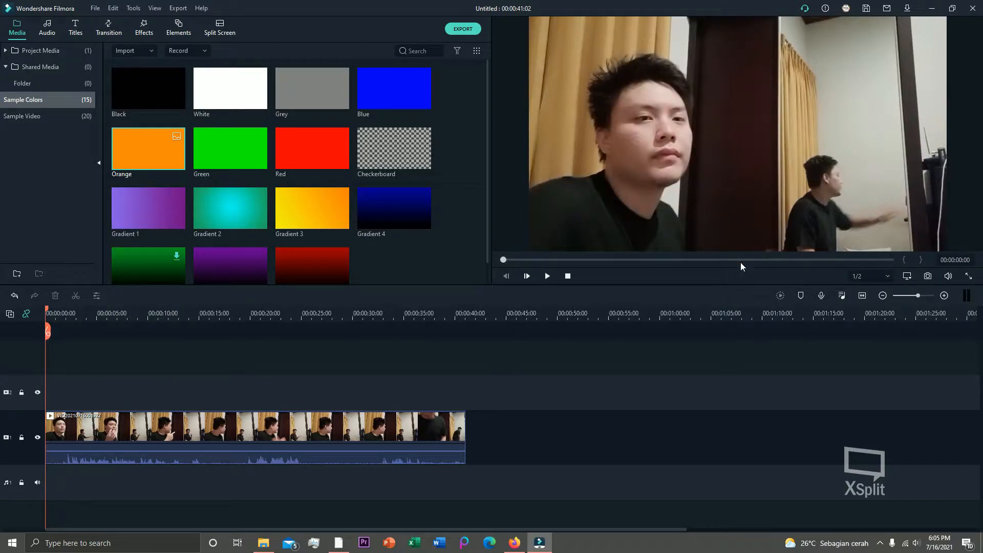
# - Play the clip from the start, raise the preview volume, and pause at 00:00:08:14
pyautogui.click(546, 277)
pyautogui.click(547, 275)
pyautogui.moveTo(948, 276)
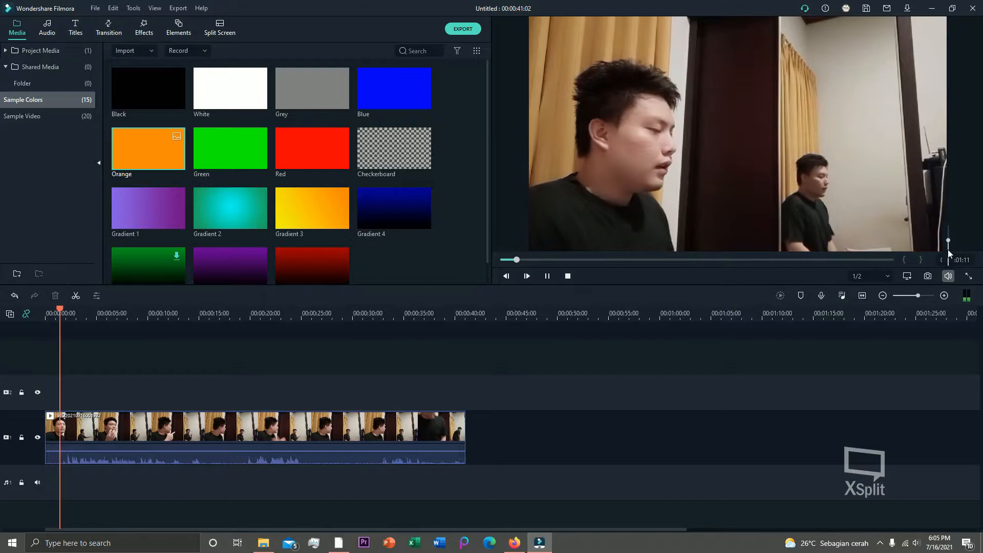
pyautogui.moveTo(948, 240); pyautogui.dragTo(949, 227)
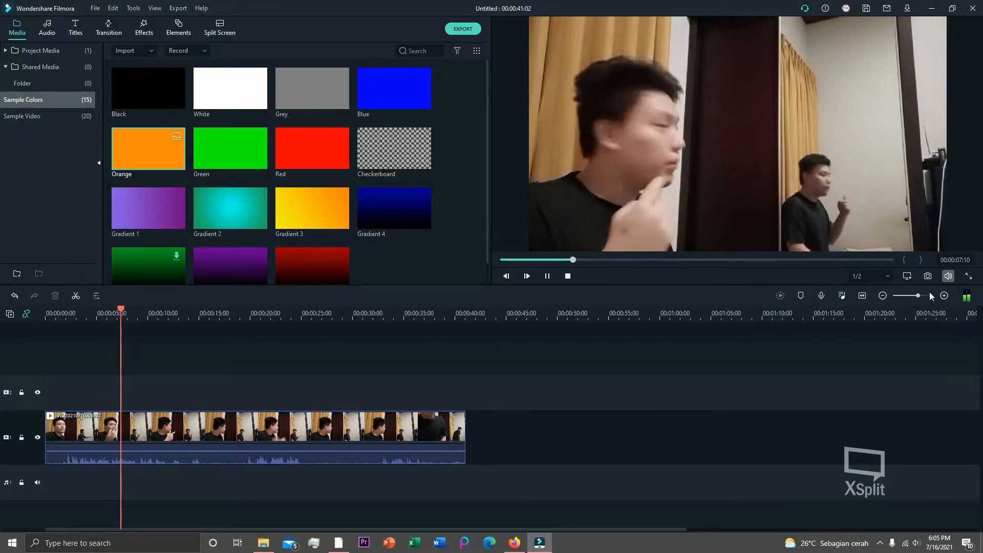
pyautogui.click(547, 276)
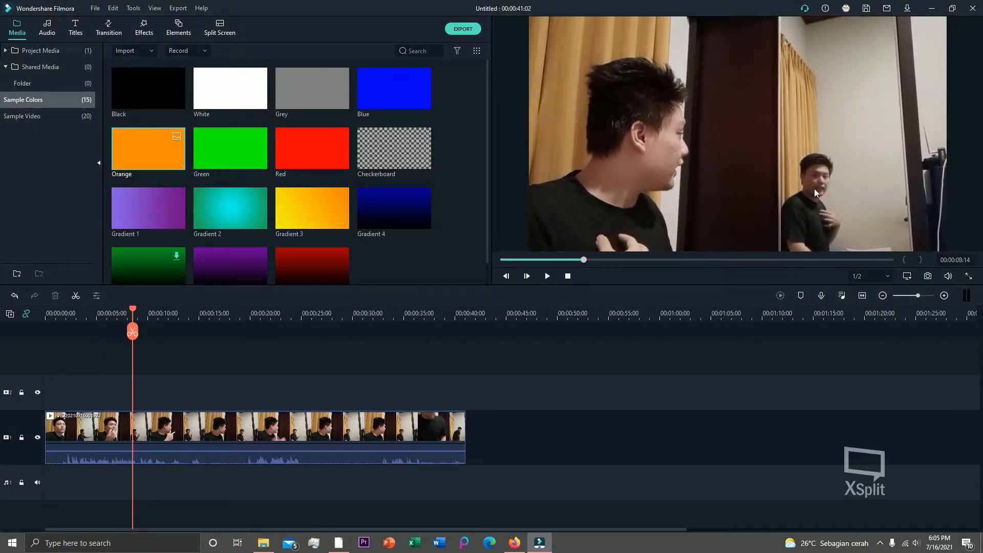
# - Play the clip in stages up to 00:00:37:02, pausing to examine the person's movements and their reflection
pyautogui.click(546, 277)
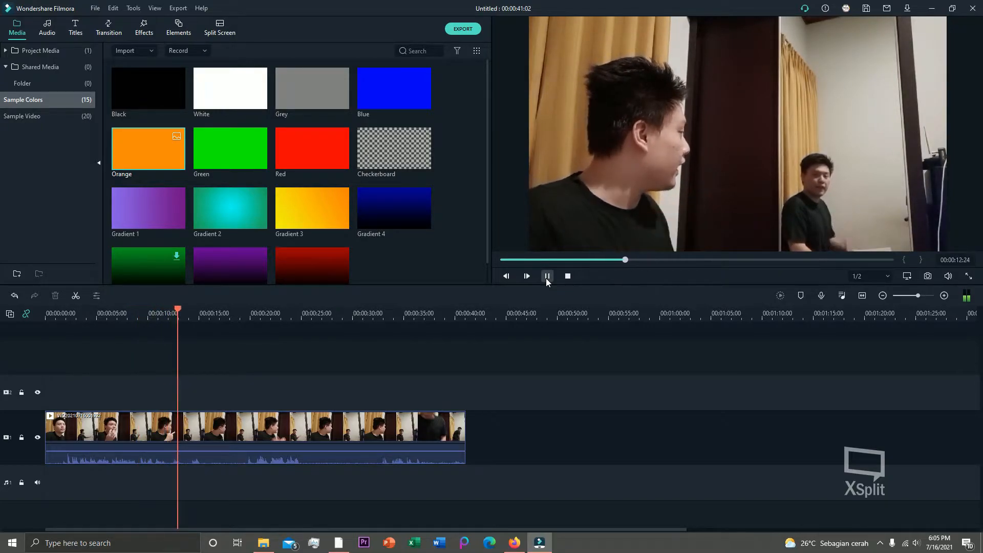
pyautogui.click(546, 277)
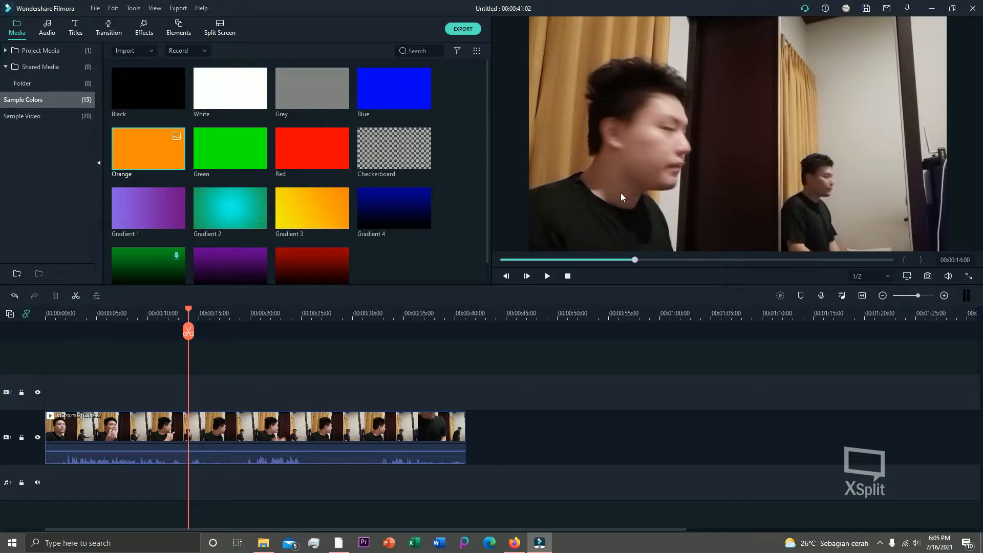
pyautogui.click(547, 277)
pyautogui.click(548, 276)
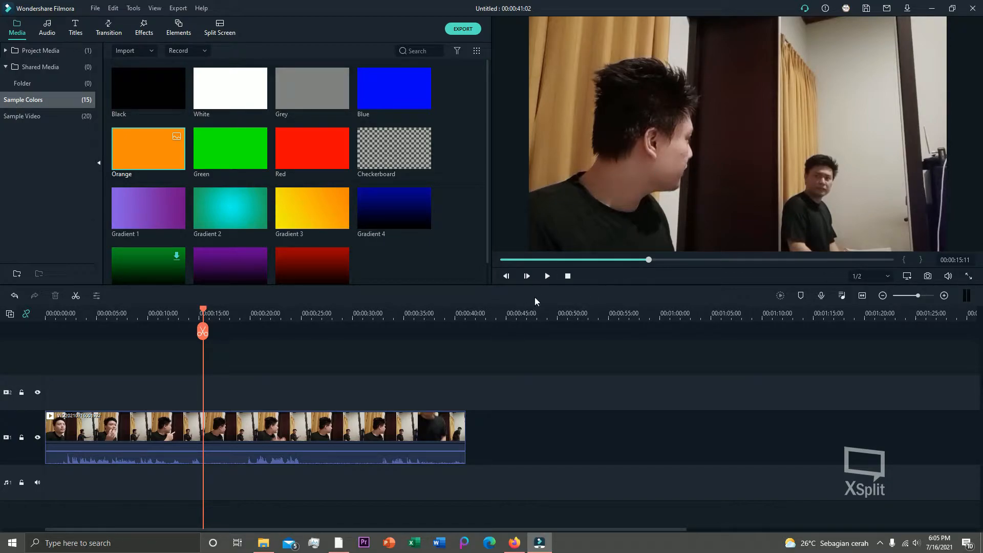
pyautogui.click(545, 276)
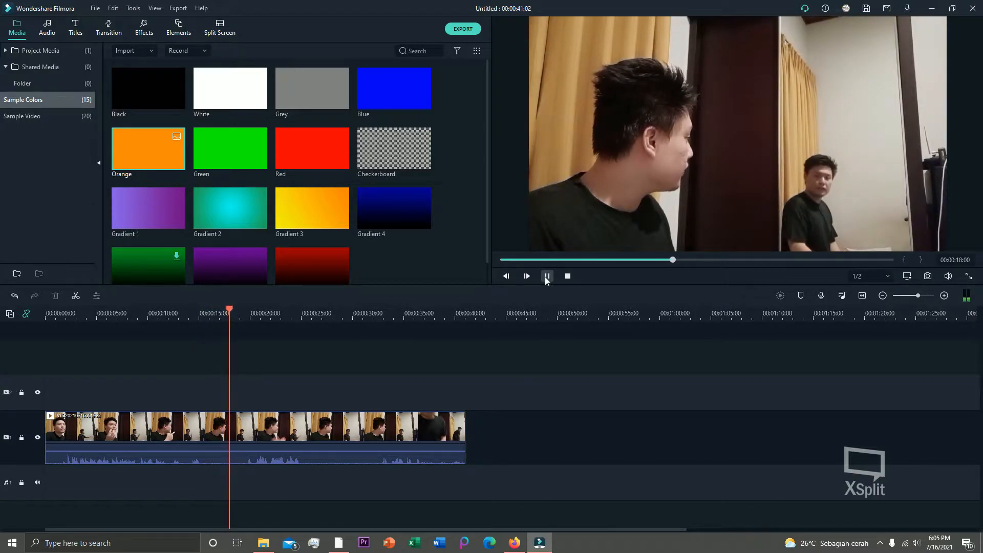
pyautogui.click(546, 277)
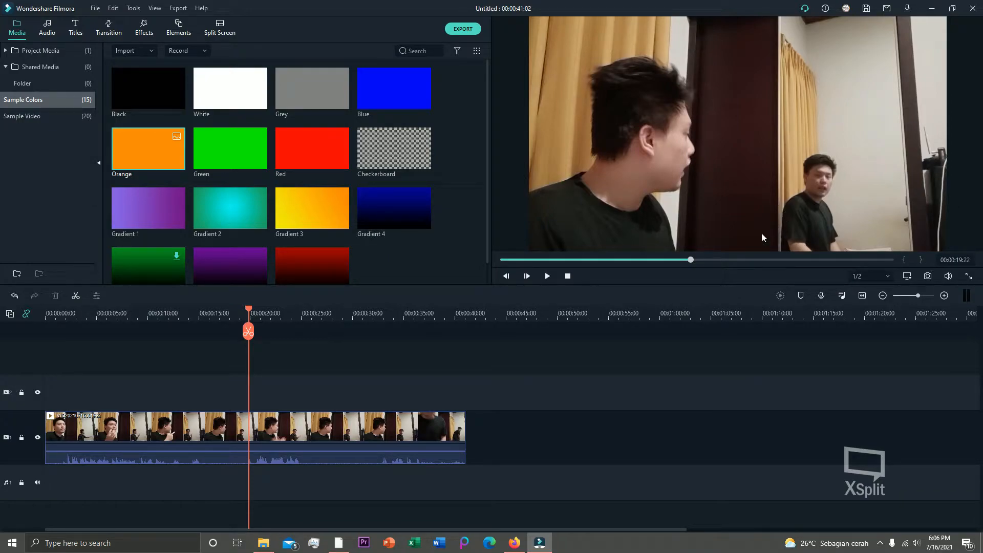
pyautogui.click(548, 276)
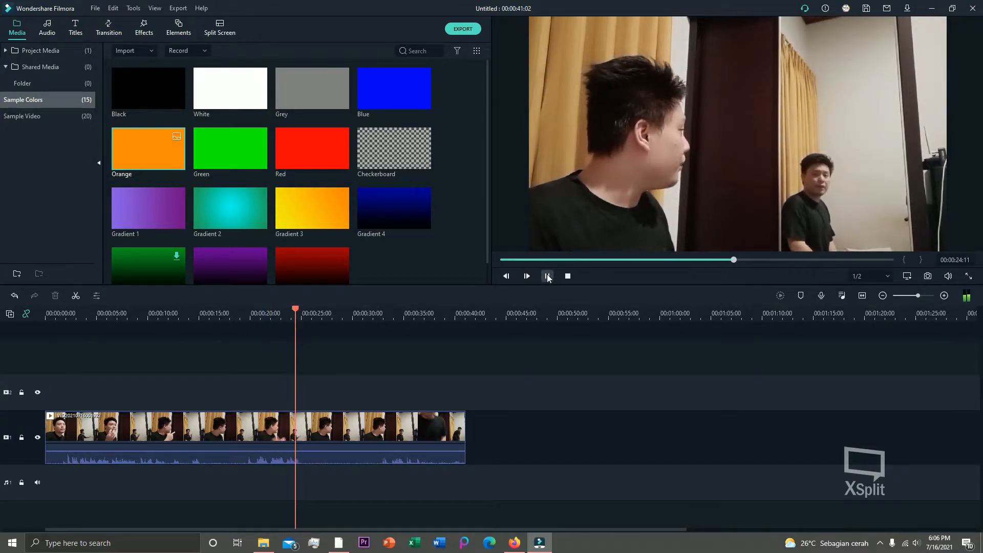
pyautogui.click(548, 277)
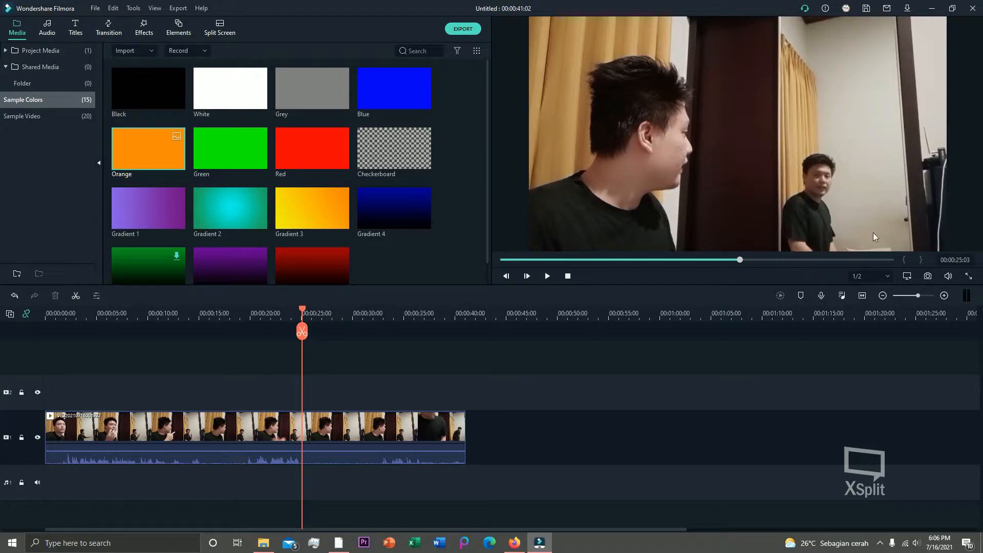
pyautogui.click(546, 276)
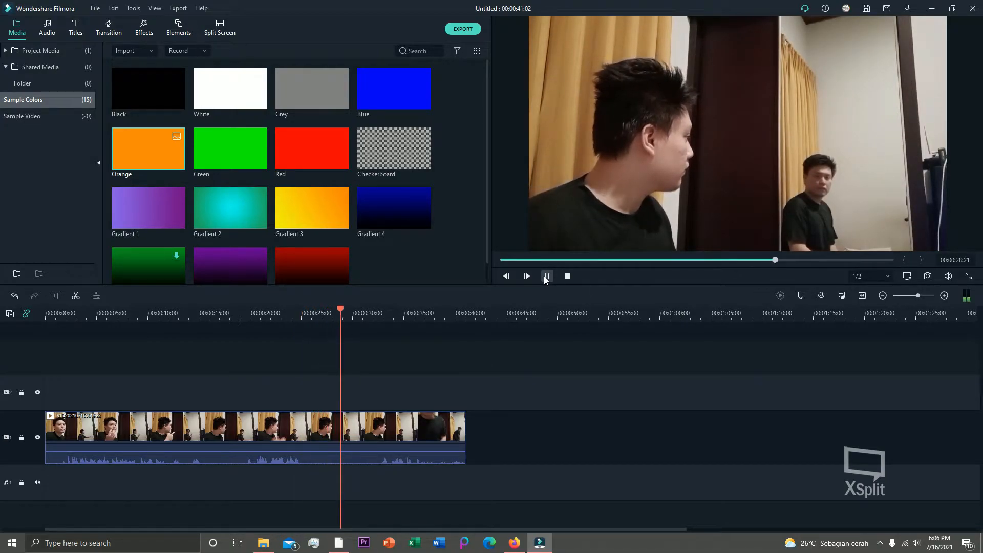
pyautogui.click(547, 276)
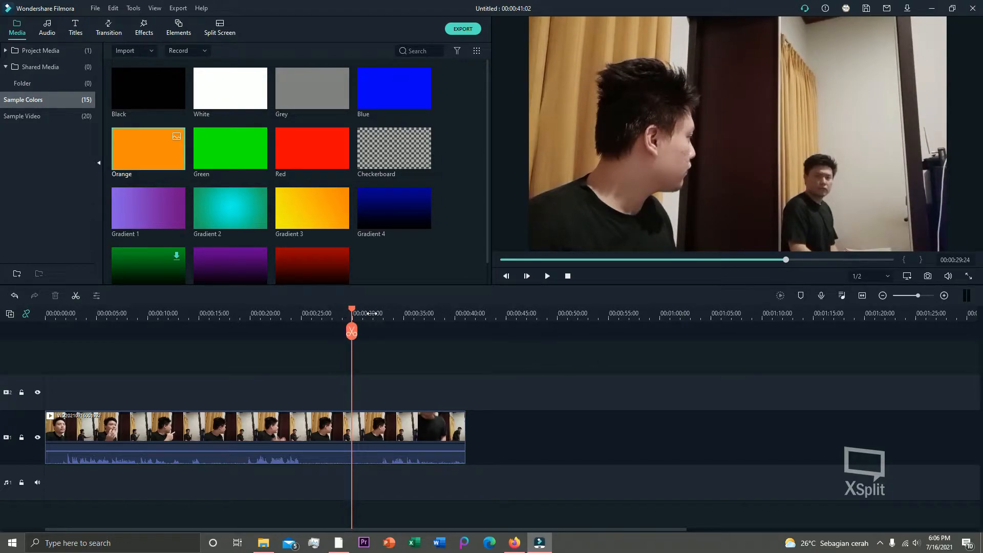
pyautogui.click(547, 276)
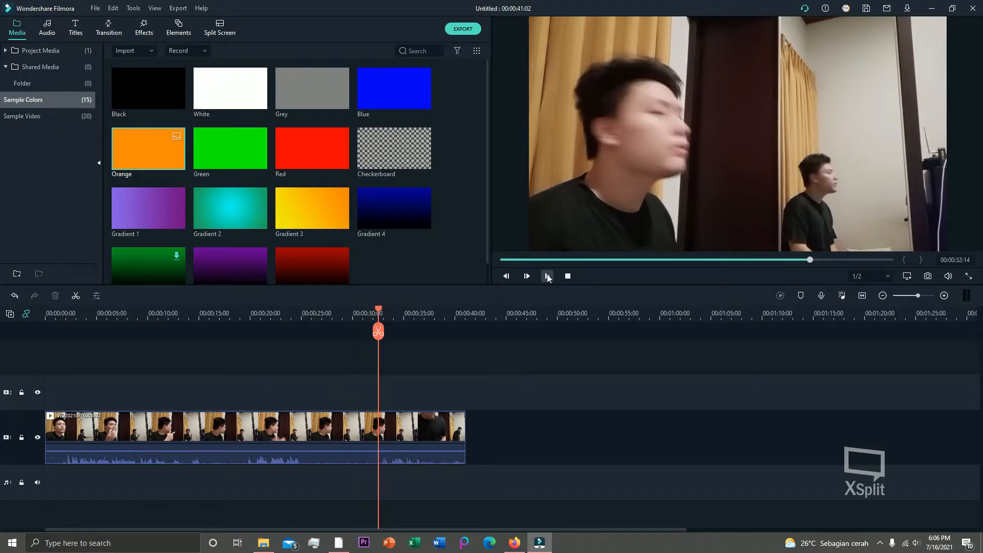
pyautogui.click(547, 276)
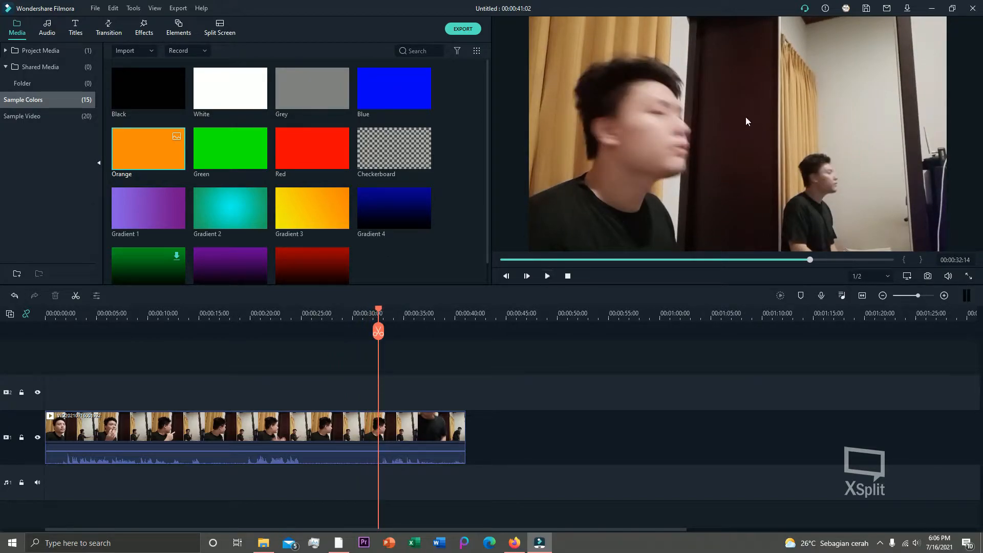
pyautogui.click(547, 276)
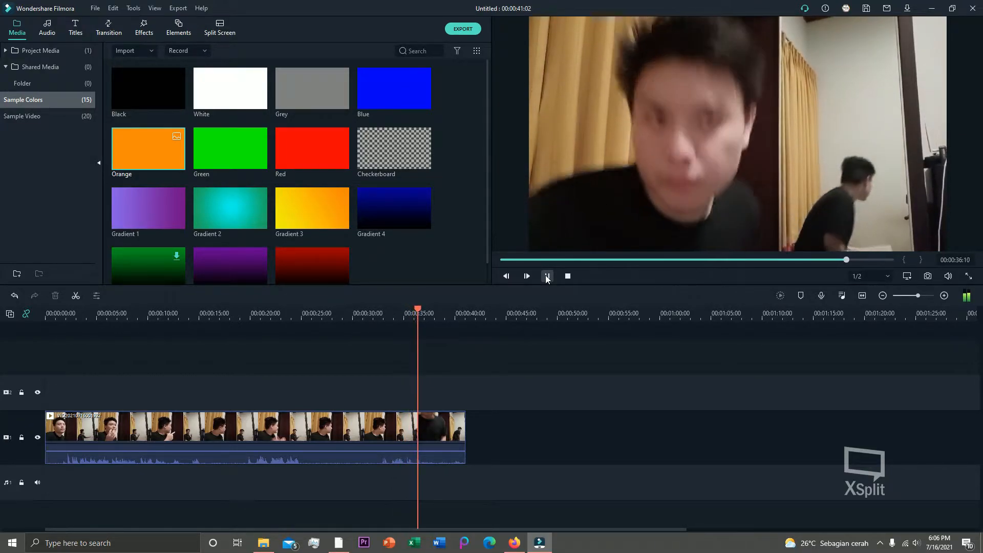
pyautogui.click(546, 276)
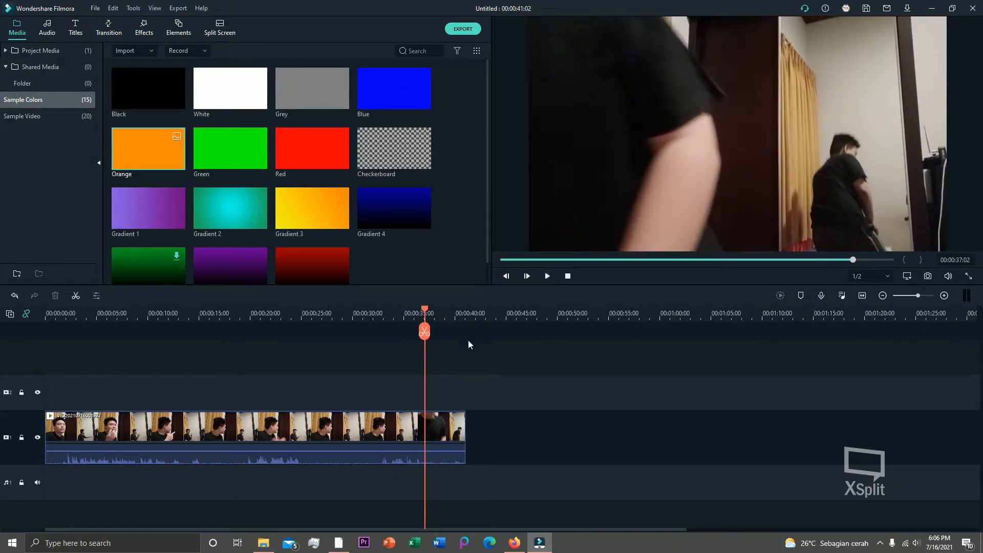
# - Scrub the playhead through the whole clip to examine how the mirror's edge and the person line up
pyautogui.click(60, 316)
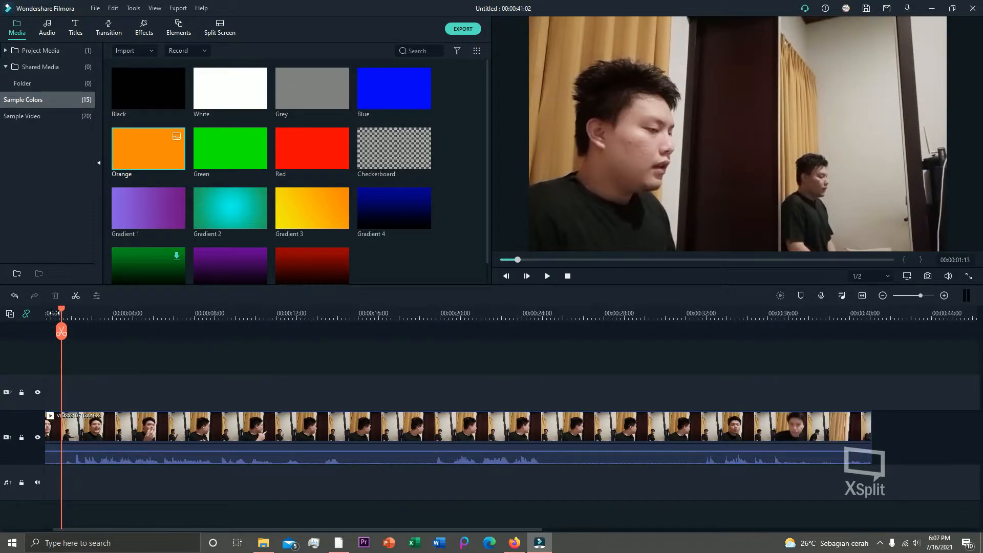
pyautogui.moveTo(58, 306); pyautogui.dragTo(346, 349)
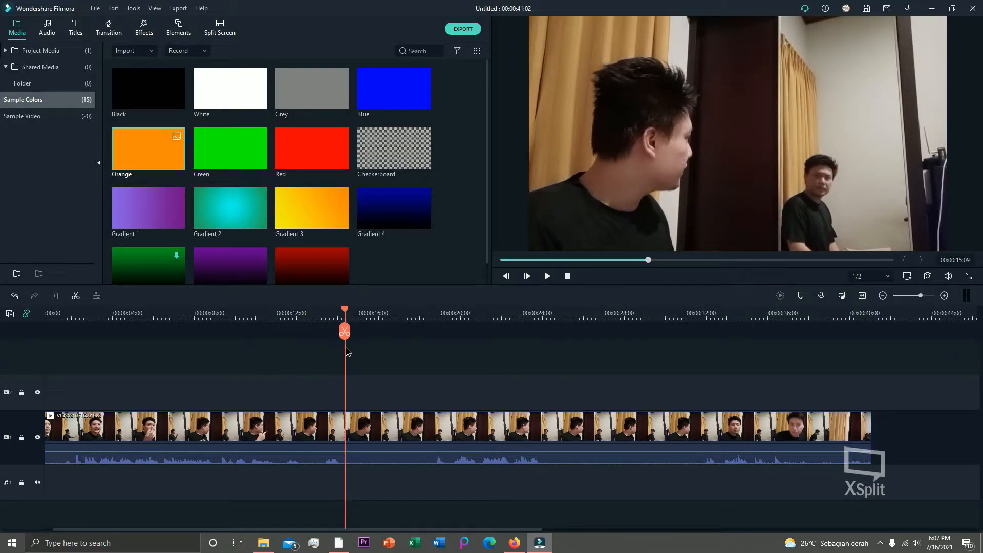
pyautogui.moveTo(347, 350); pyautogui.dragTo(439, 365)
pyautogui.moveTo(438, 311); pyautogui.dragTo(845, 348)
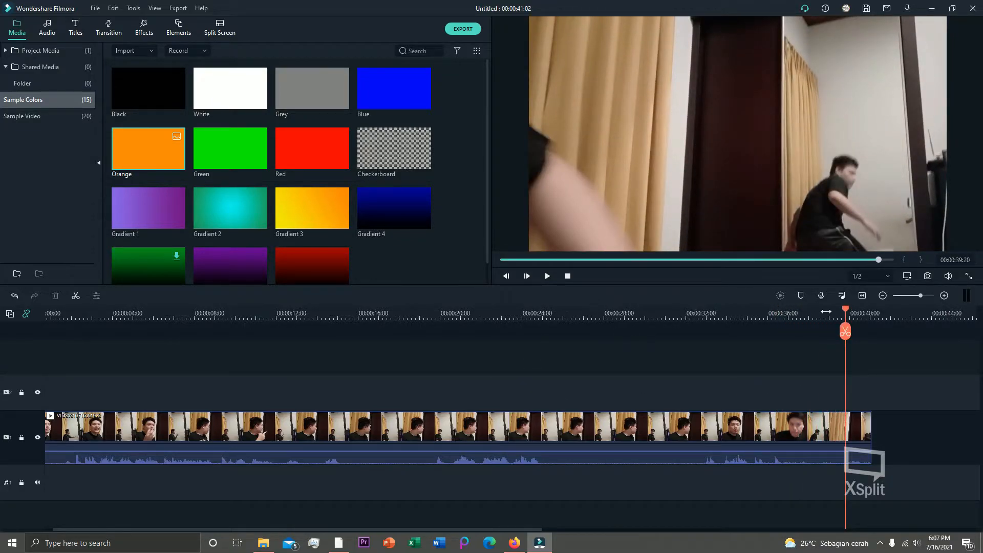
pyautogui.moveTo(848, 314); pyautogui.dragTo(833, 313)
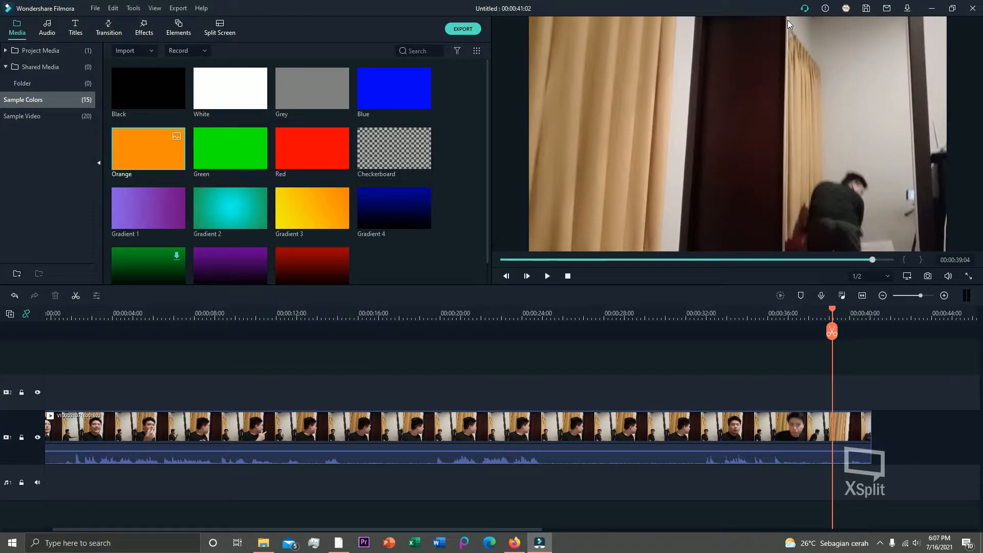
pyautogui.moveTo(832, 313); pyautogui.dragTo(474, 378)
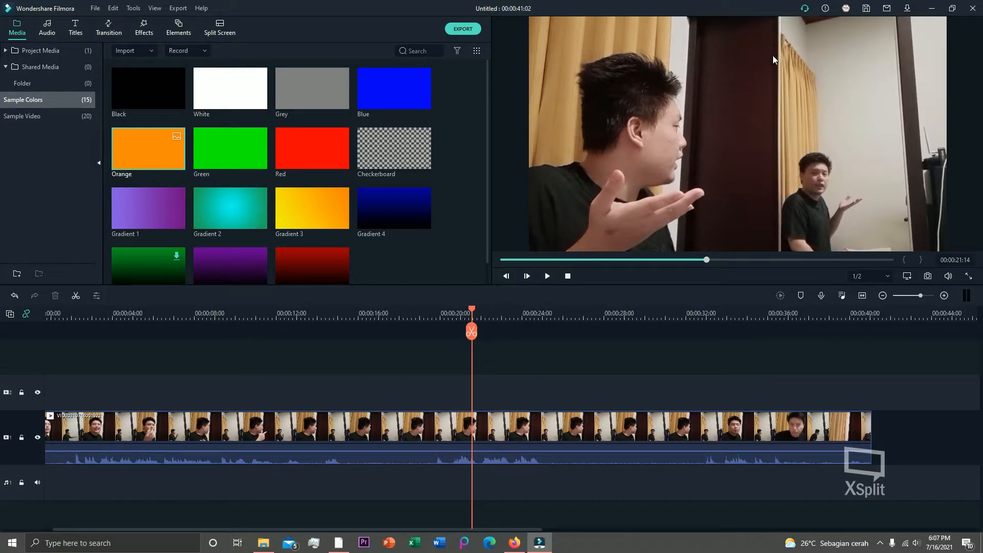
pyautogui.moveTo(472, 332); pyautogui.dragTo(280, 334)
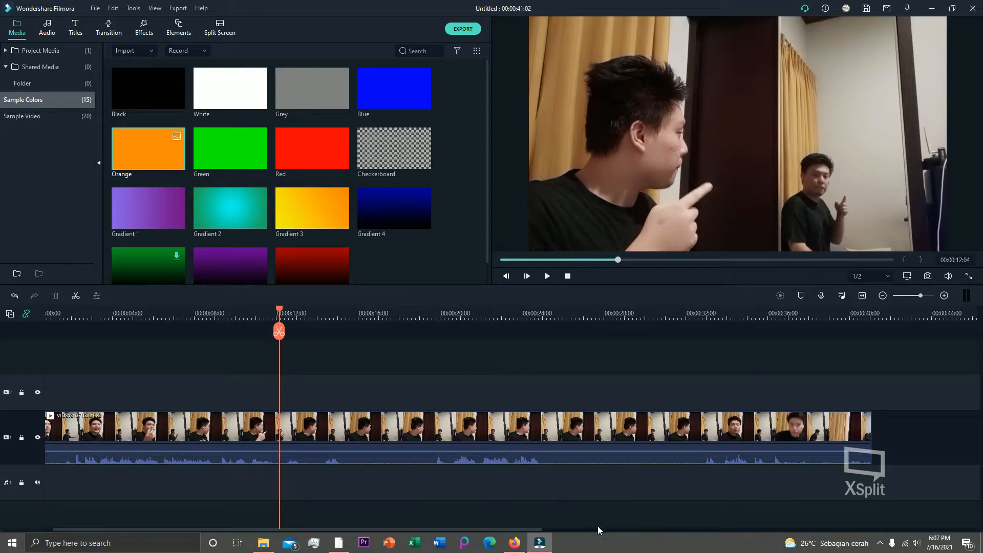
# - Find the silence before the person's second stretch of talking and split the clip at 00:00:19:19
pyautogui.moveTo(524, 528); pyautogui.dragTo(467, 529)
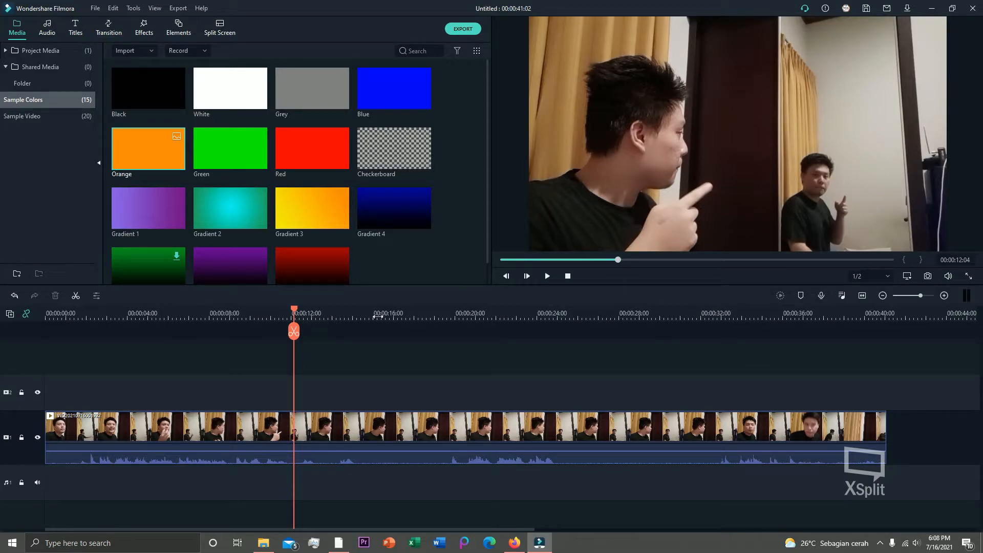
pyautogui.click(350, 316)
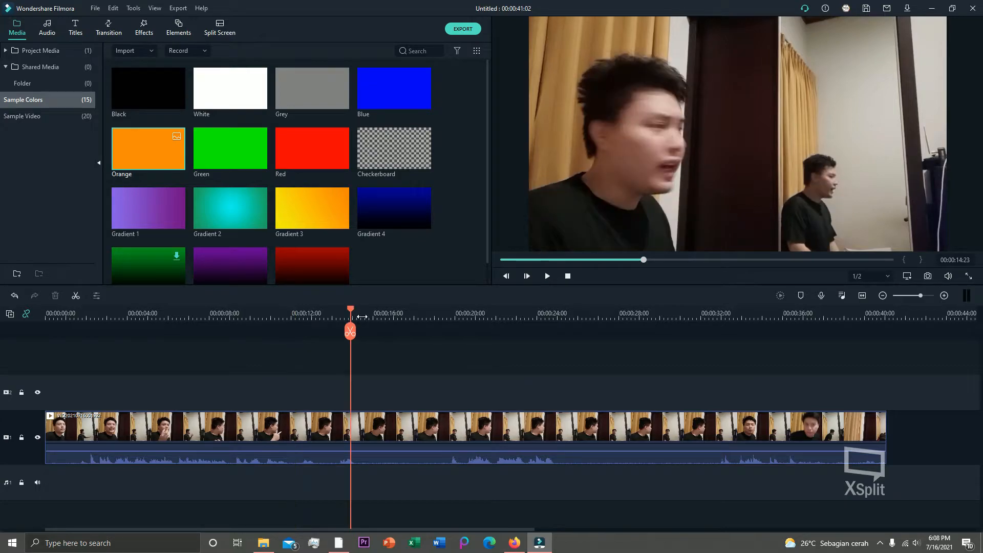
pyautogui.moveTo(351, 310); pyautogui.dragTo(358, 313)
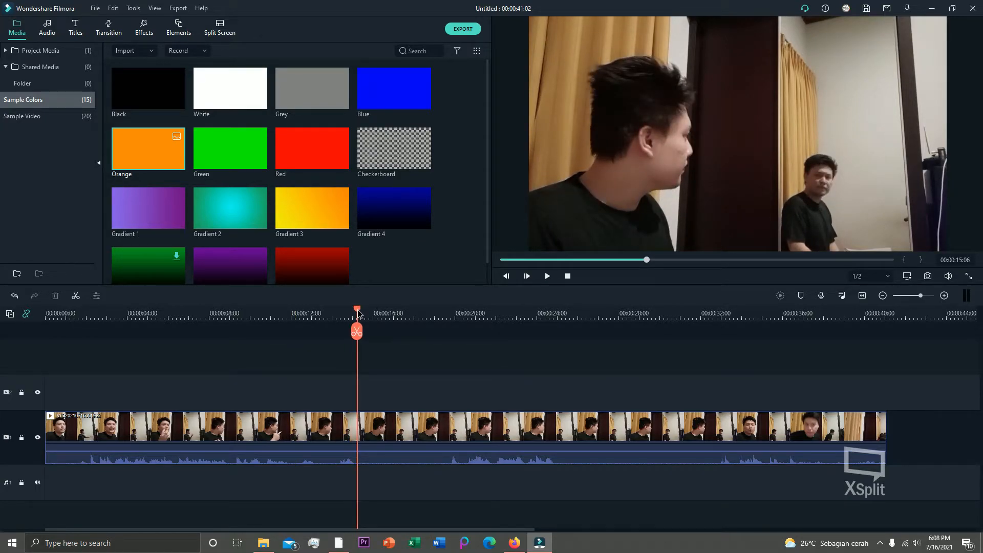
pyautogui.moveTo(358, 313); pyautogui.dragTo(450, 321)
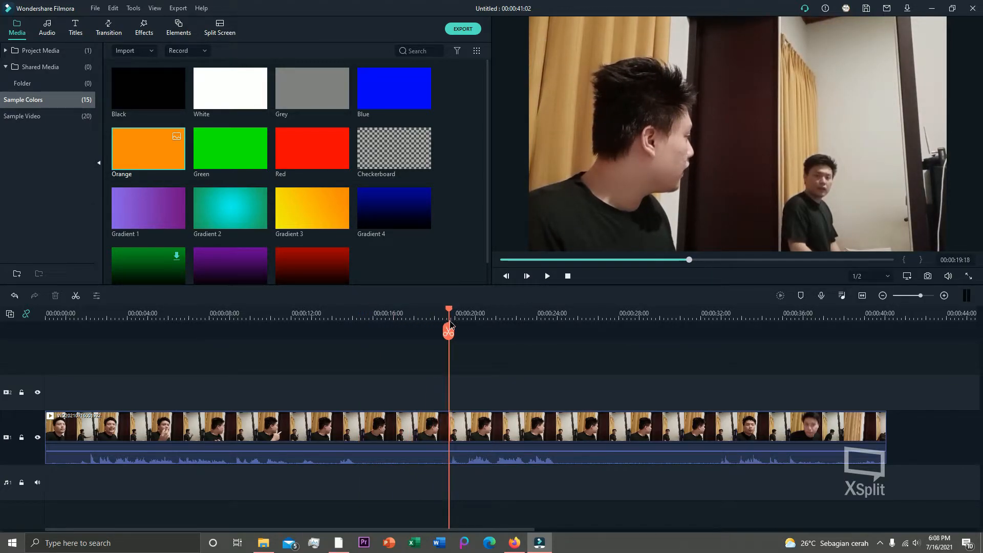
pyautogui.click(547, 277)
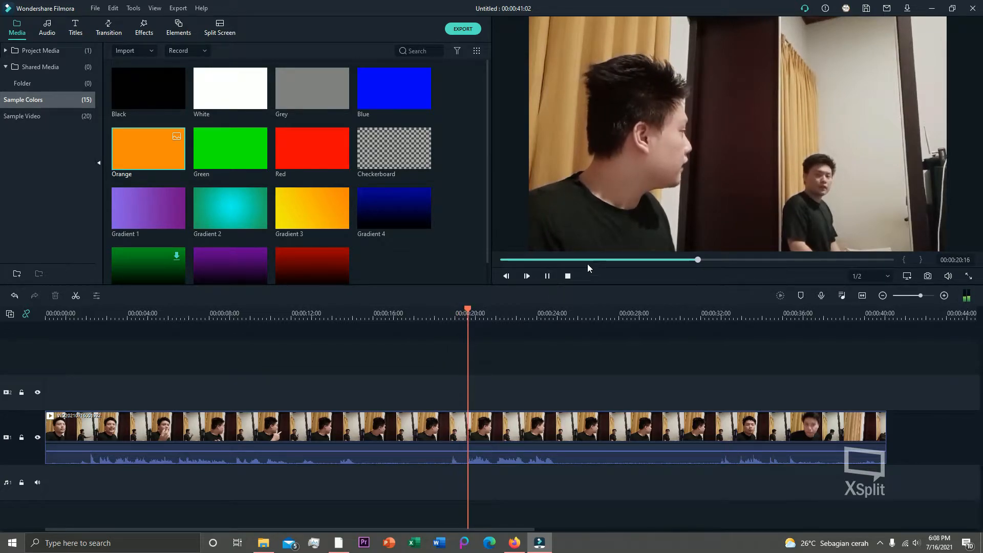
pyautogui.click(550, 277)
pyautogui.click(450, 310)
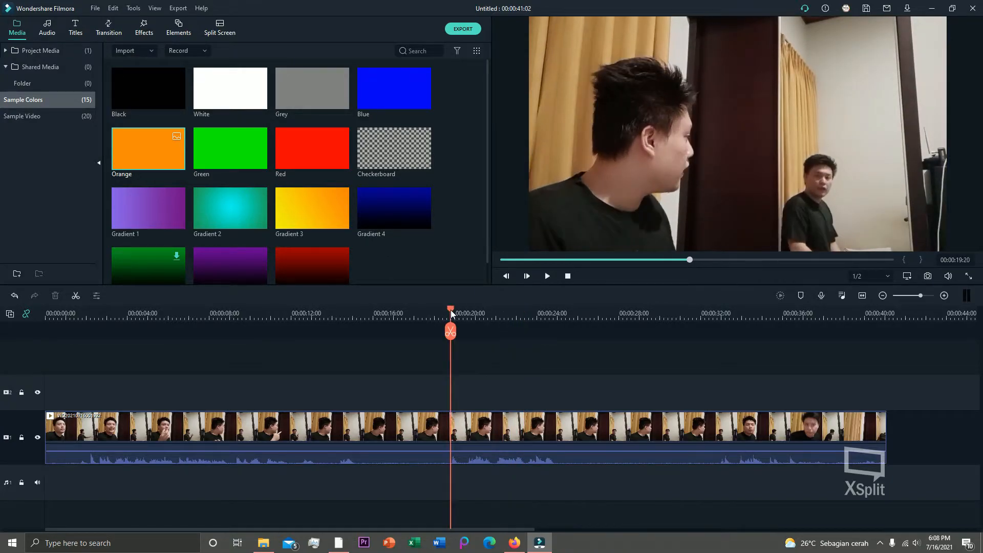
pyautogui.press('Left')
pyautogui.click(455, 333)
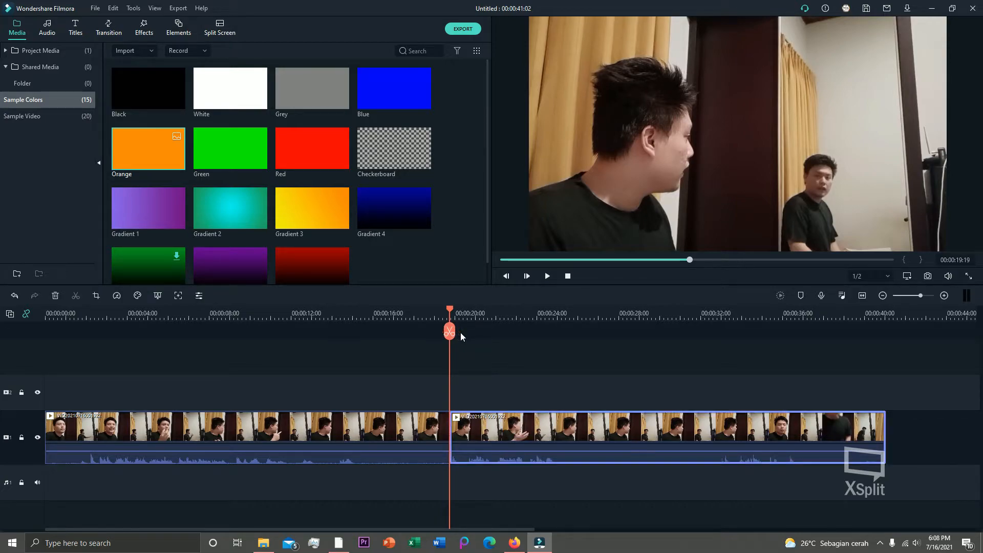
# - Play through the second segment to find where the reflection's talking part ends, and split it at 00:00:32:09
pyautogui.click(544, 277)
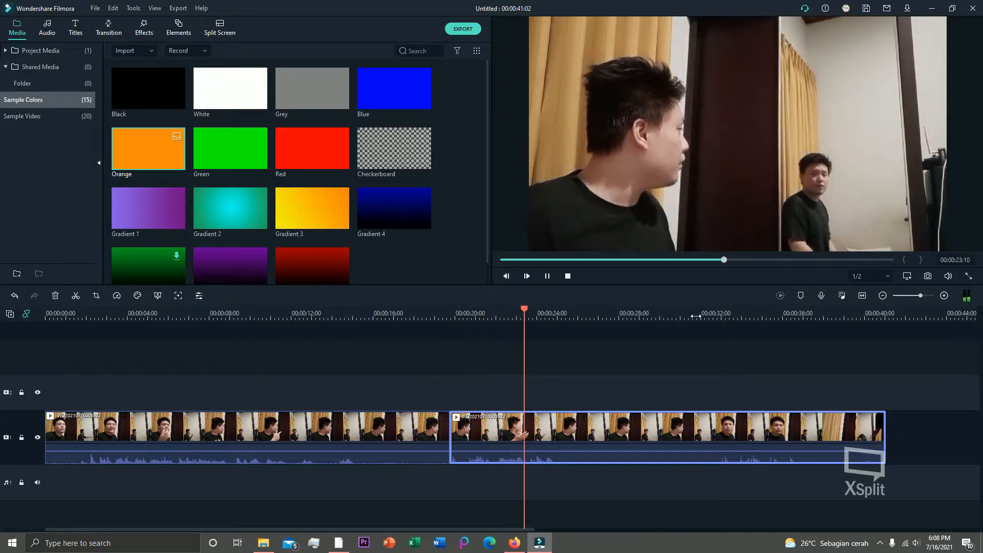
pyautogui.click(545, 277)
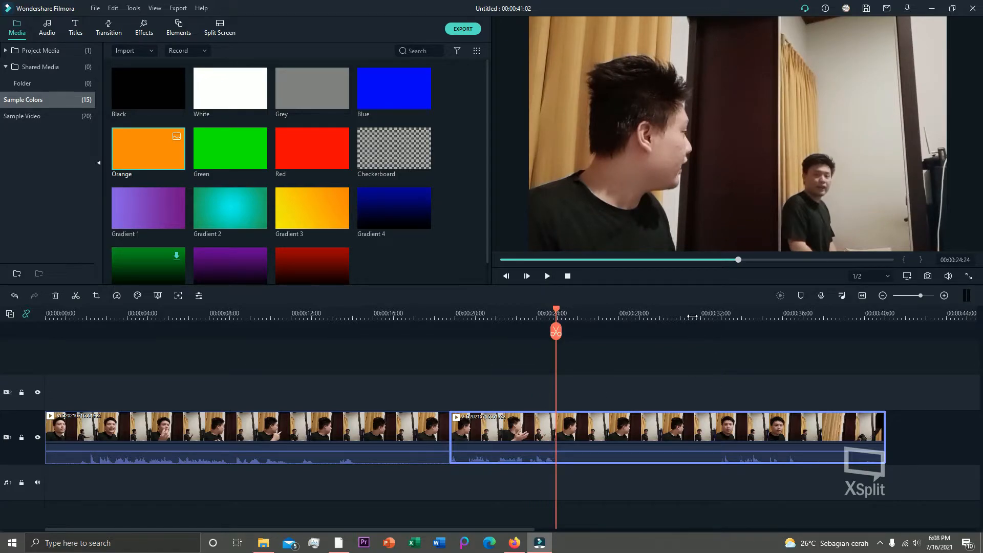
pyautogui.moveTo(694, 315)
pyautogui.mouseDown()
pyautogui.moveTo(720, 312)
pyautogui.moveTo(702, 314)
pyautogui.mouseUp()
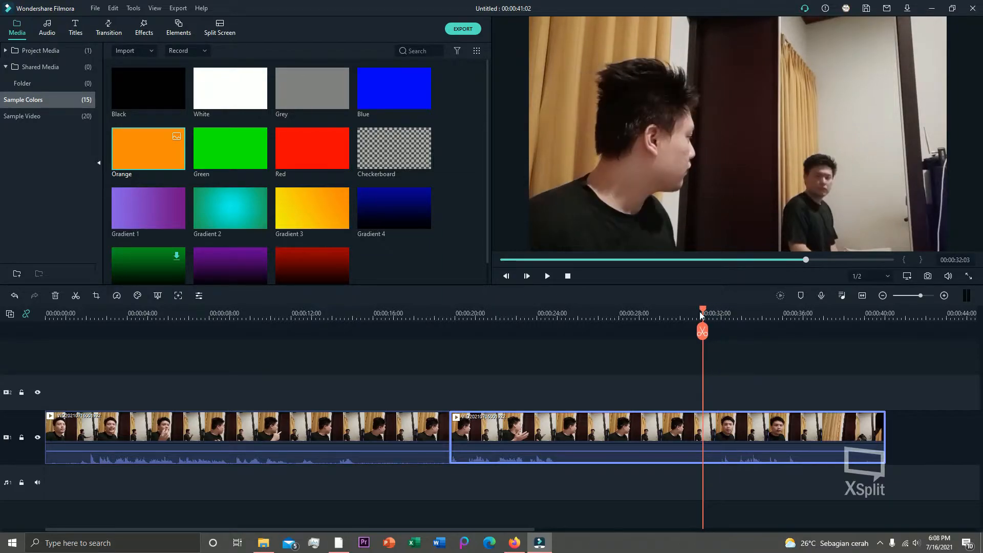
pyautogui.click(547, 276)
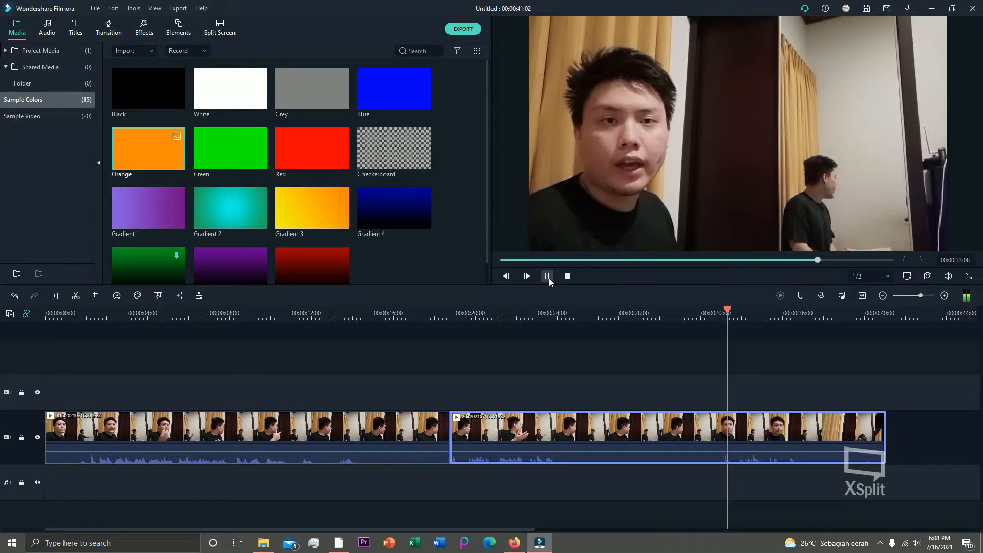
pyautogui.click(547, 276)
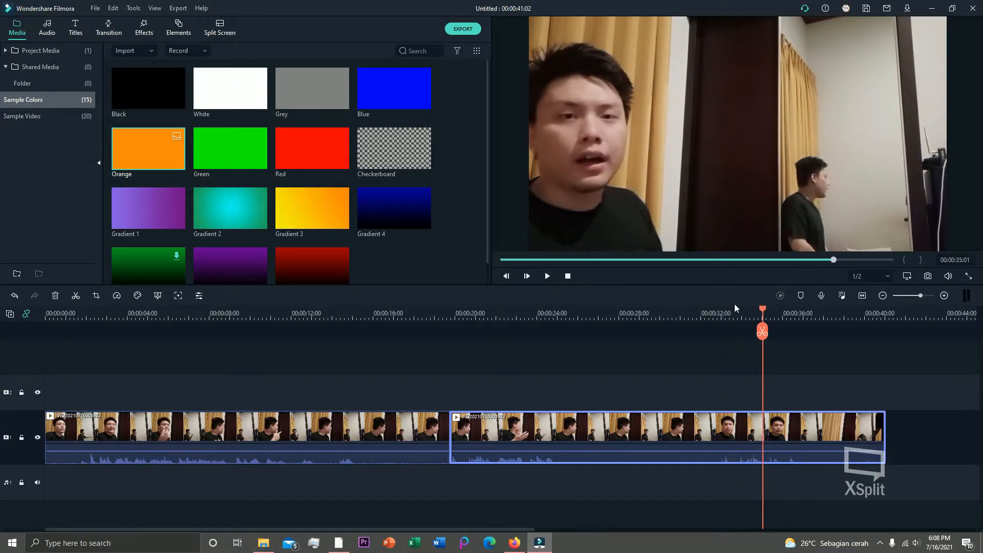
pyautogui.moveTo(759, 310); pyautogui.dragTo(710, 322)
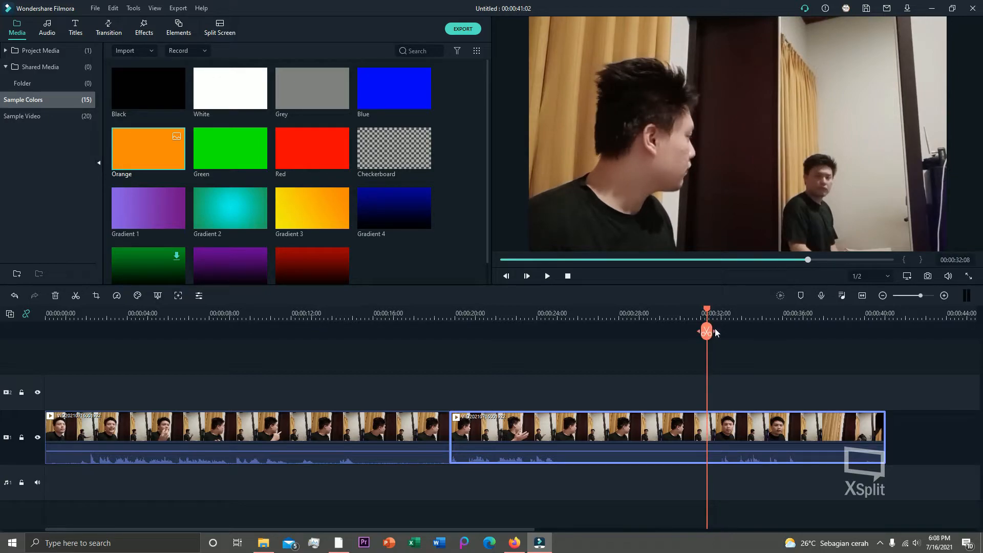
pyautogui.click(710, 318)
pyautogui.moveTo(710, 313); pyautogui.dragTo(708, 313)
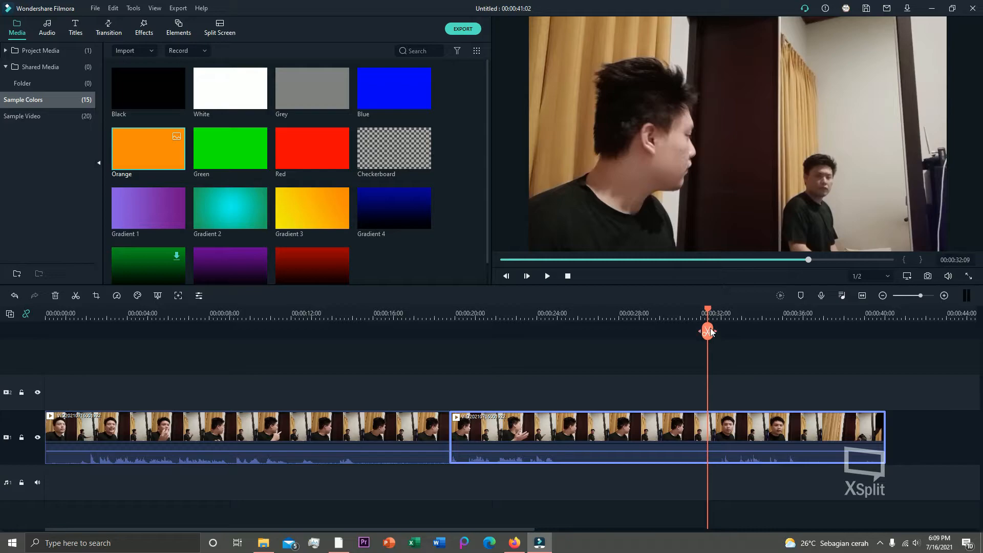
pyautogui.click(710, 332)
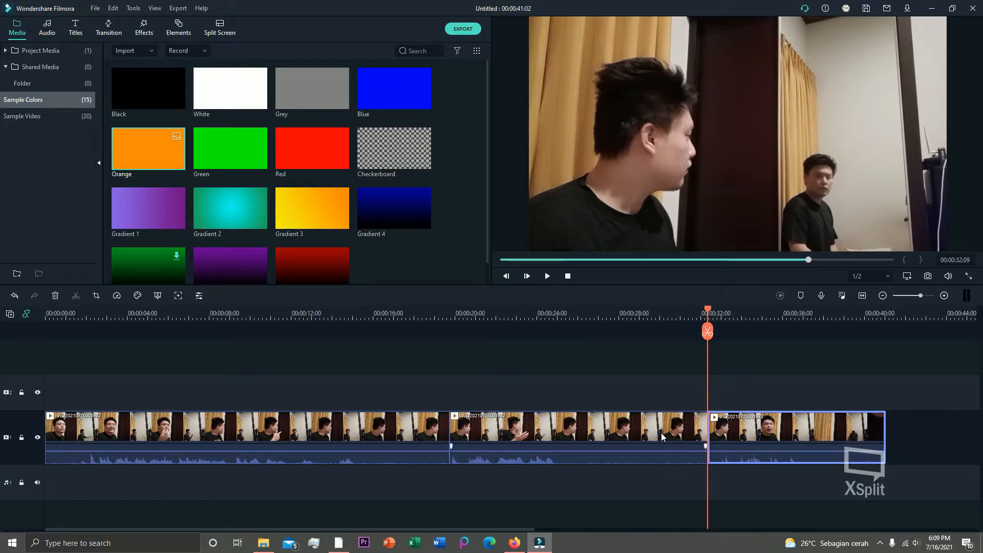
# - Scrub through the middle segment and move it up to the second video track at the same time position
pyautogui.click(484, 313)
pyautogui.moveTo(492, 311); pyautogui.dragTo(603, 318)
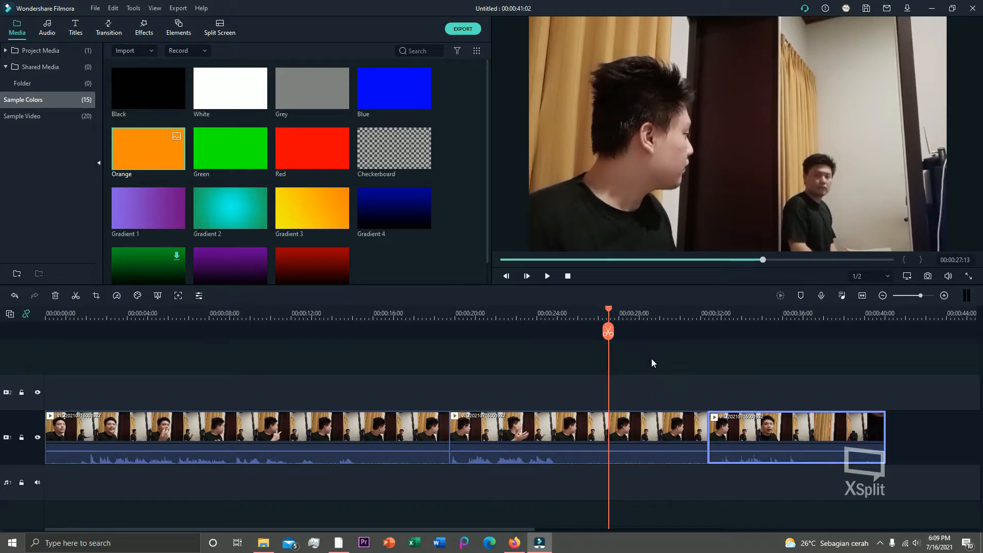
pyautogui.click(644, 437)
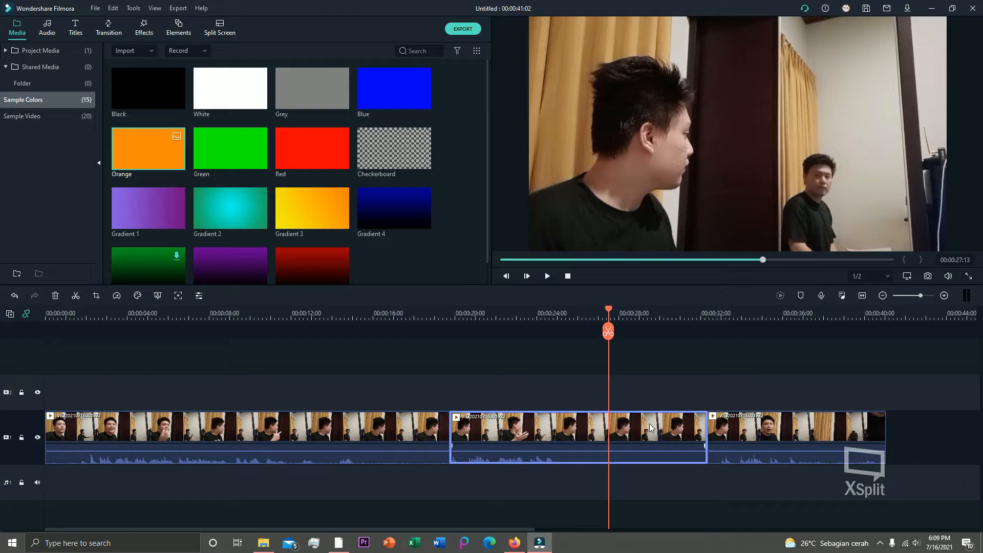
pyautogui.moveTo(650, 427); pyautogui.dragTo(656, 393)
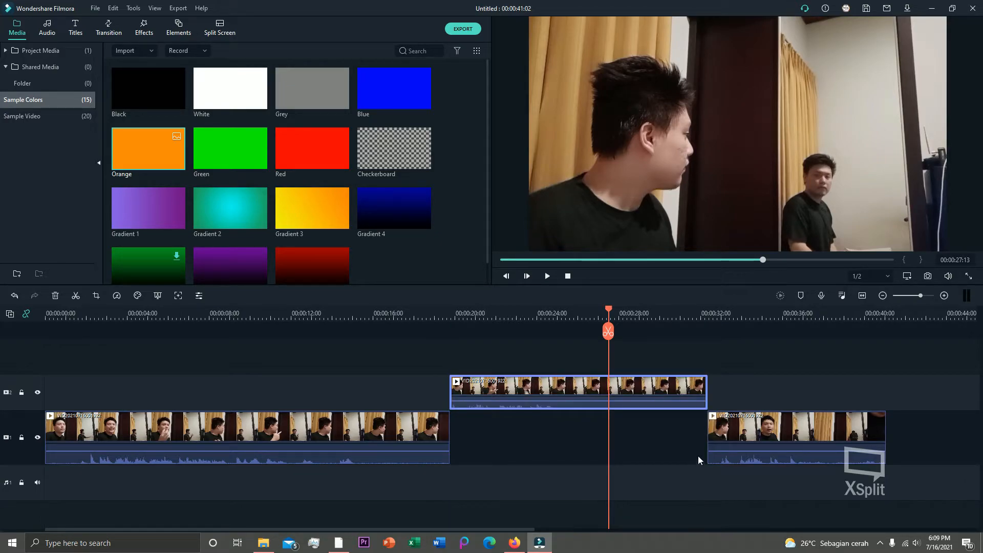
# - Move the last segment earlier to about 00:00:26 and shift the raised segment to start at about 00:00:15:16, overlapping the first segment
pyautogui.click(770, 425)
pyautogui.moveTo(771, 425); pyautogui.dragTo(644, 425)
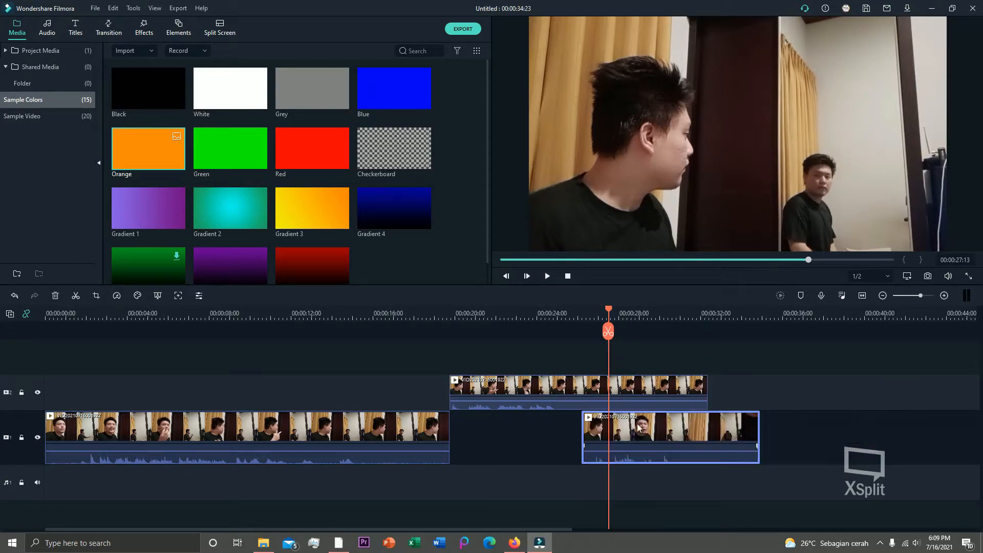
pyautogui.moveTo(546, 385); pyautogui.dragTo(531, 384)
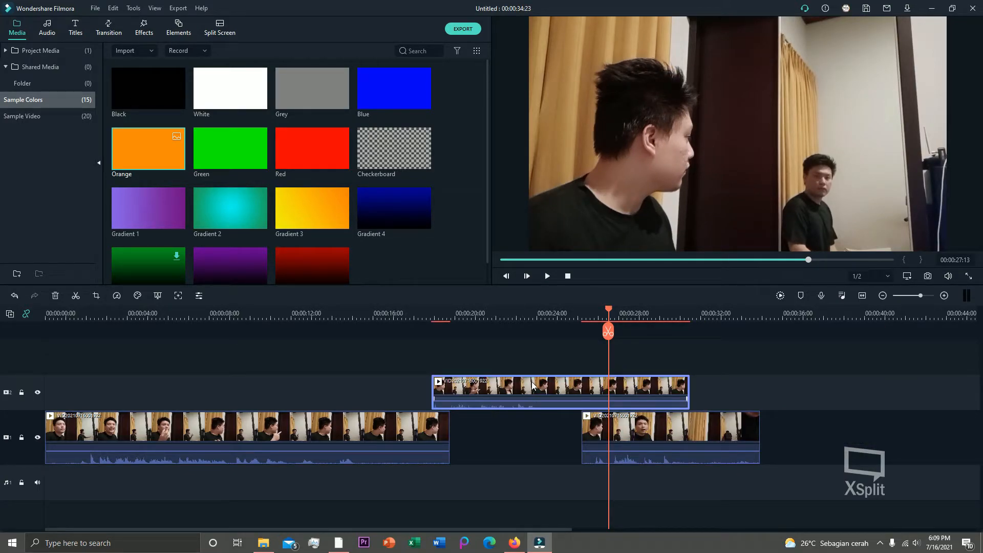
pyautogui.moveTo(532, 383); pyautogui.dragTo(528, 389)
pyautogui.moveTo(530, 392); pyautogui.dragTo(483, 391)
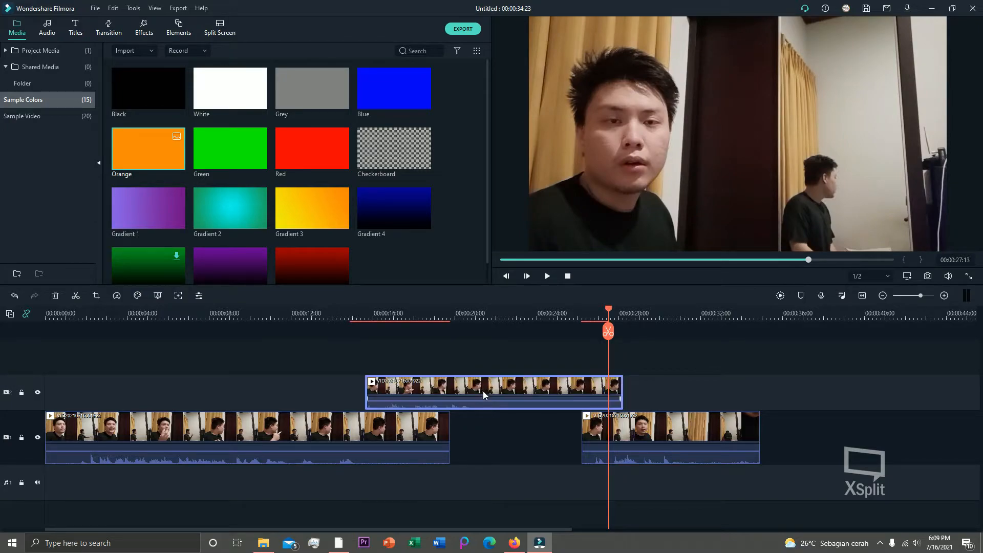
# - Play the timeline from about 00:00:14 to examine the timing where the raised segment overlaps the first one
pyautogui.click(333, 316)
pyautogui.click(547, 276)
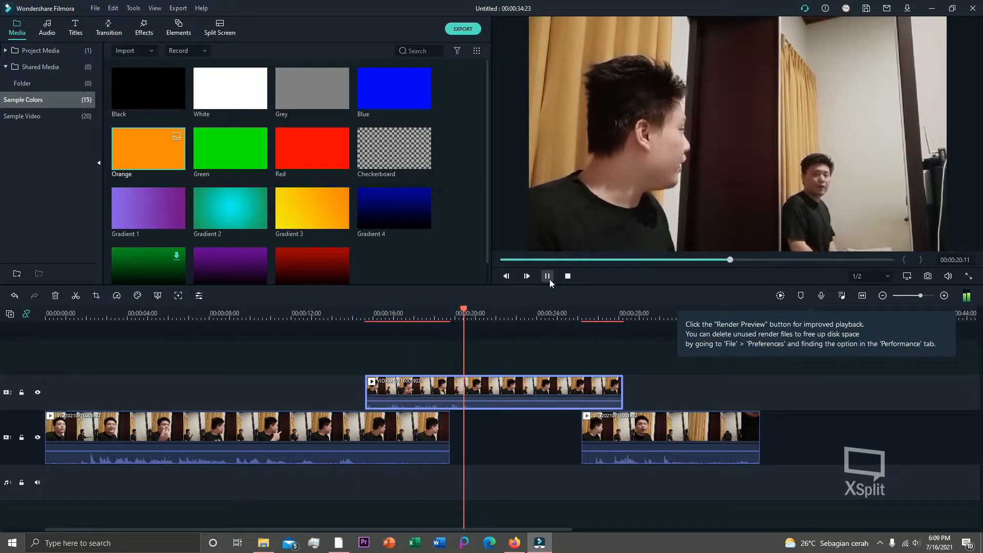
pyautogui.click(548, 276)
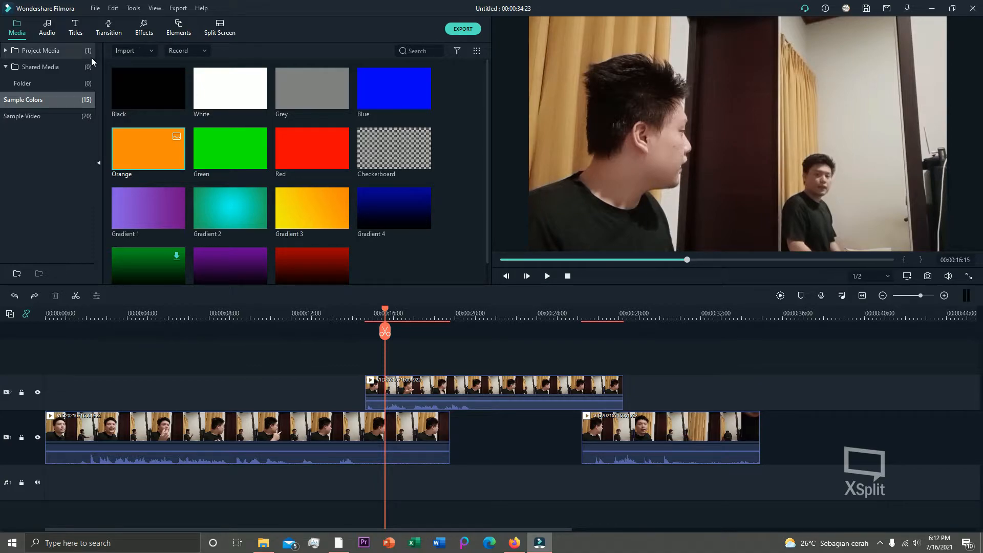
# - Apply the Image Mask utility effect to the segment on the second video track
pyautogui.click(148, 31)
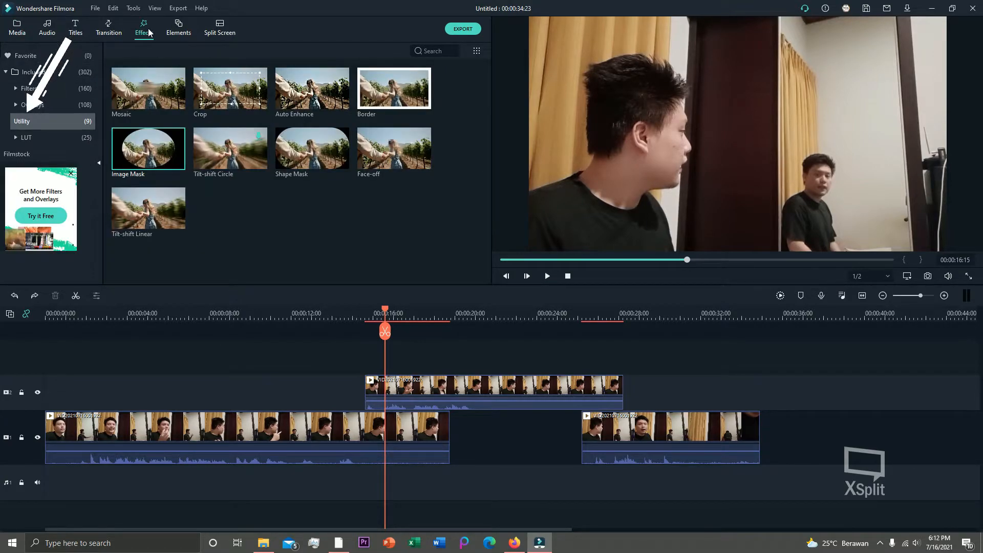
pyautogui.moveTo(133, 177)
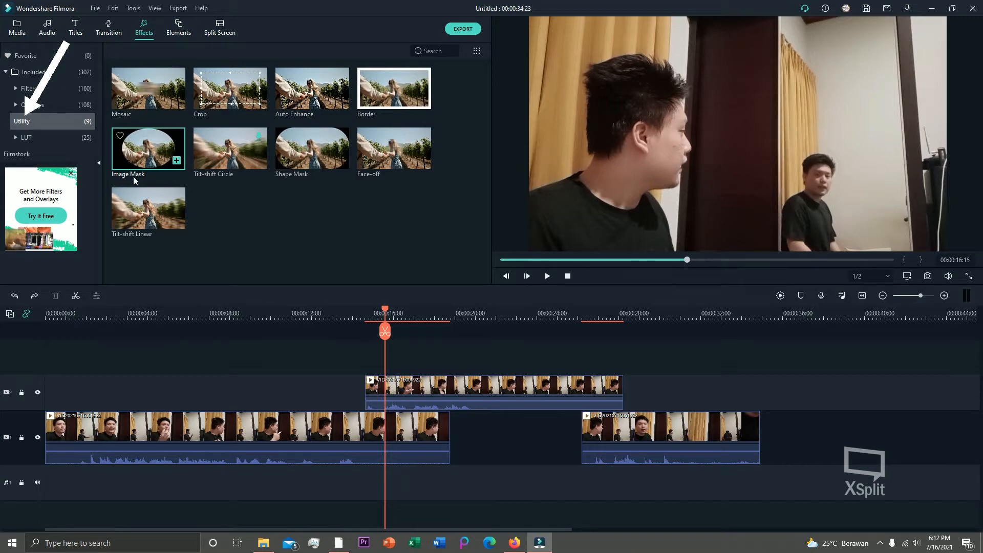
pyautogui.moveTo(133, 176); pyautogui.dragTo(402, 387)
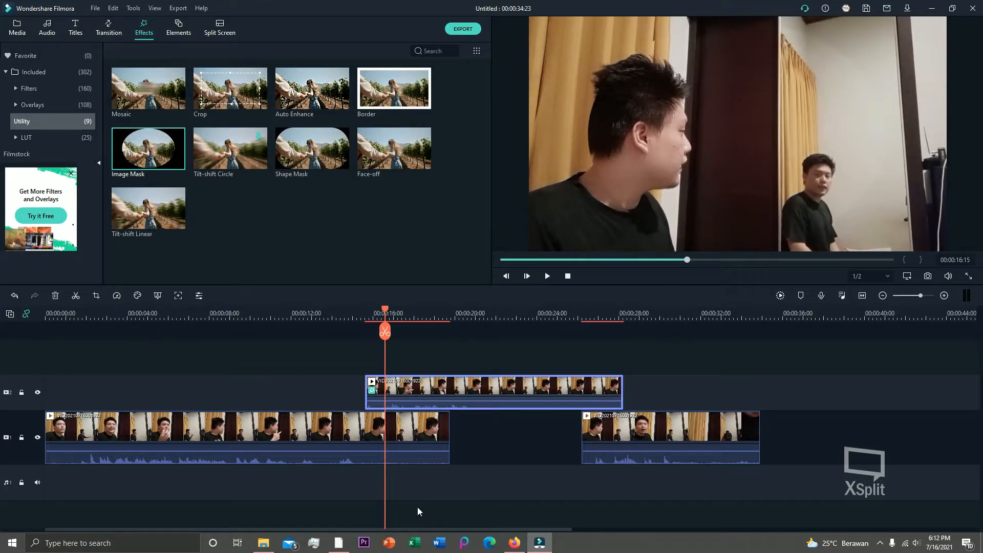
# - Open the masked segment's video effect settings and place the playhead at 00:00:21:08
pyautogui.click(359, 314)
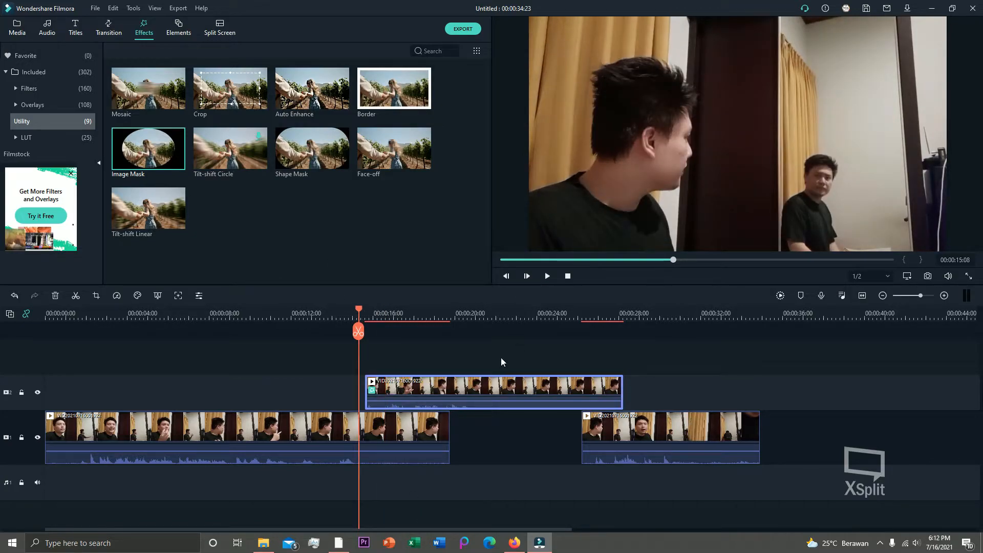
pyautogui.doubleClick(493, 392)
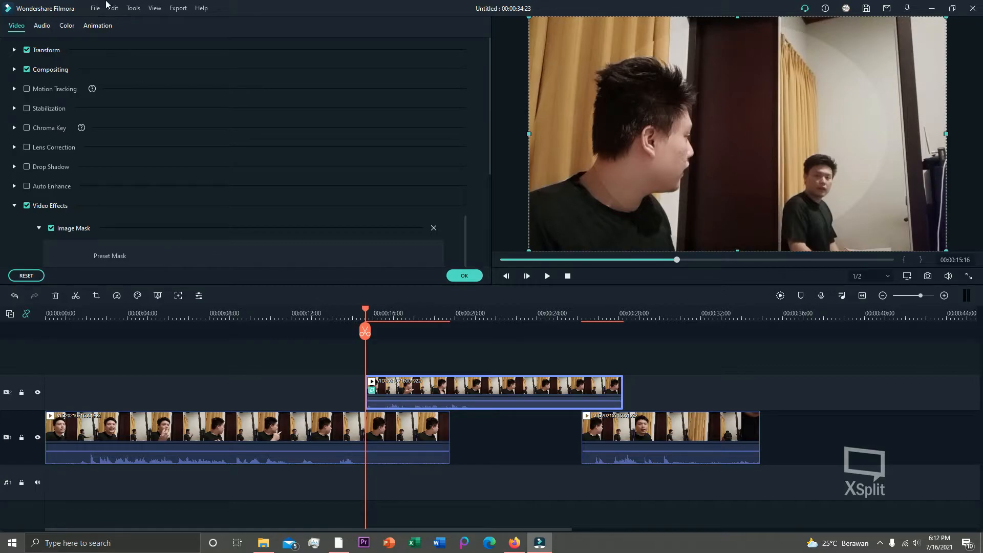
pyautogui.scroll(-1, 59, 183)
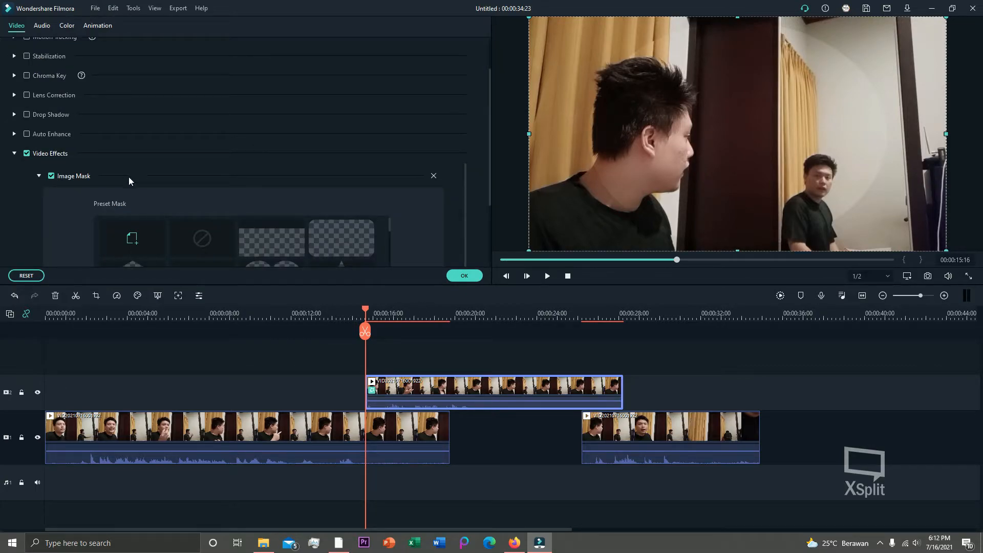
pyautogui.scroll(-2, 464, 203)
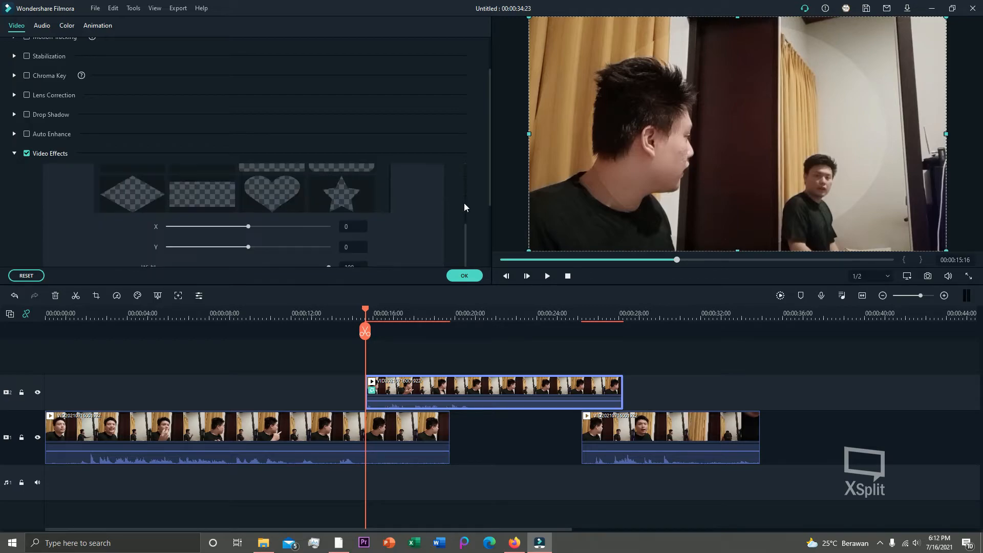
pyautogui.scroll(1, 478, 229)
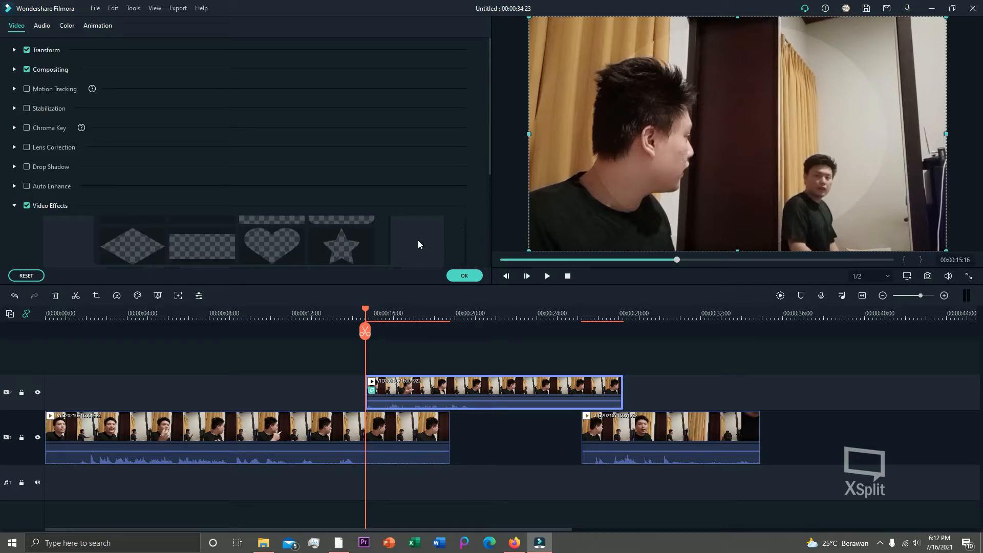
pyautogui.click(481, 319)
# - Browse the preset masks and apply the rectangular one that hides a strip along the picture's left side
pyautogui.scroll(2, 302, 227)
pyautogui.scroll(-2, 449, 219)
pyautogui.scroll(2, 328, 234)
pyautogui.scroll(-2, 451, 220)
pyautogui.scroll(-2, 481, 164)
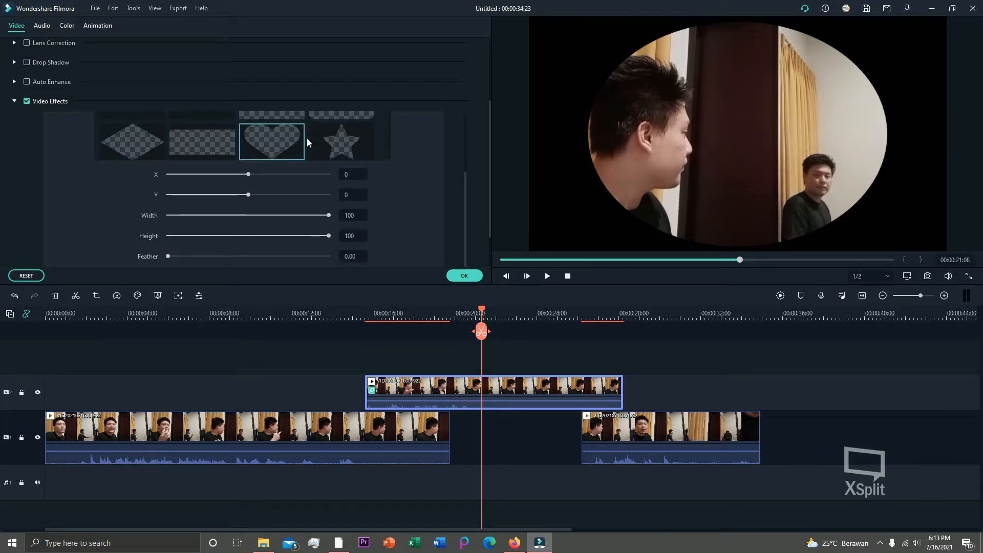
pyautogui.scroll(-2, 319, 128)
pyautogui.scroll(2, 318, 128)
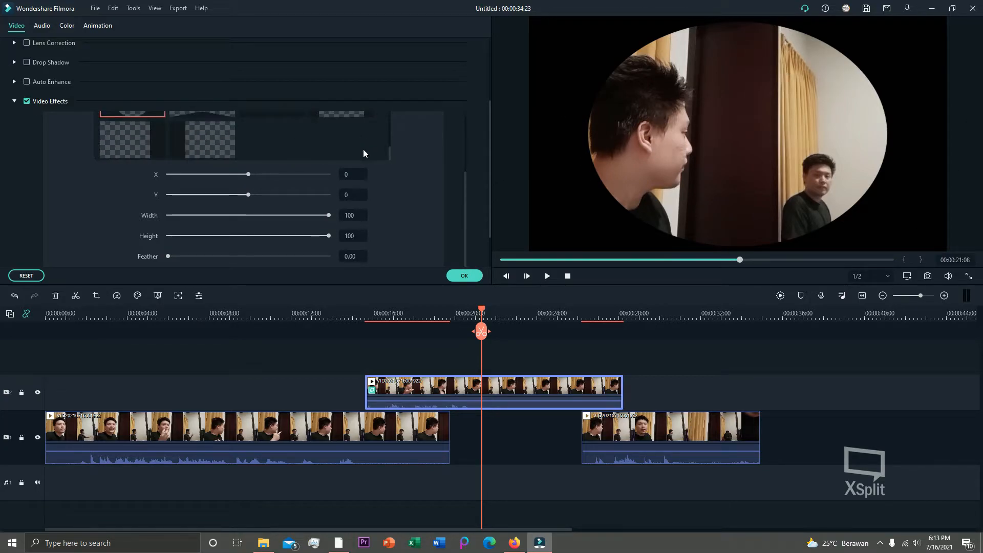
pyautogui.scroll(2, 407, 161)
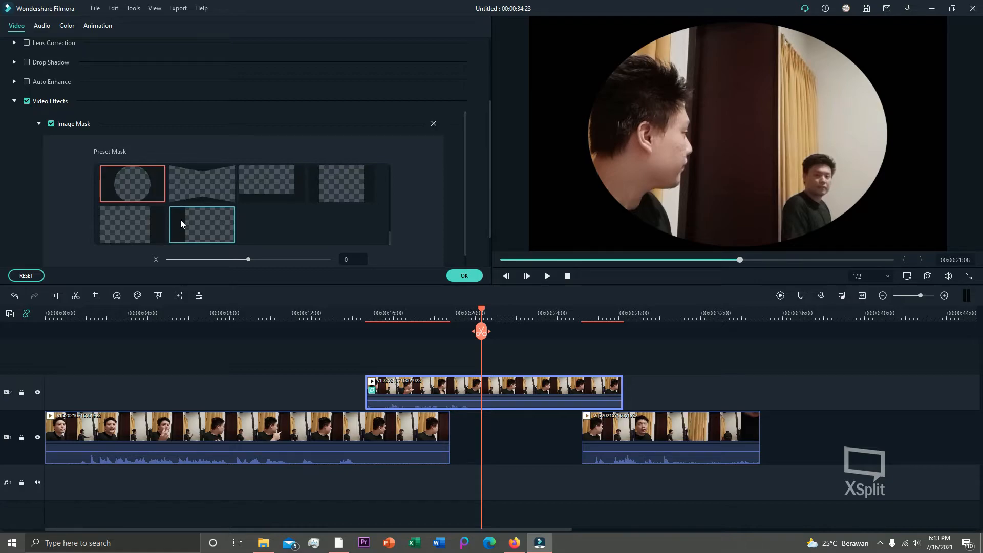
pyautogui.click(206, 232)
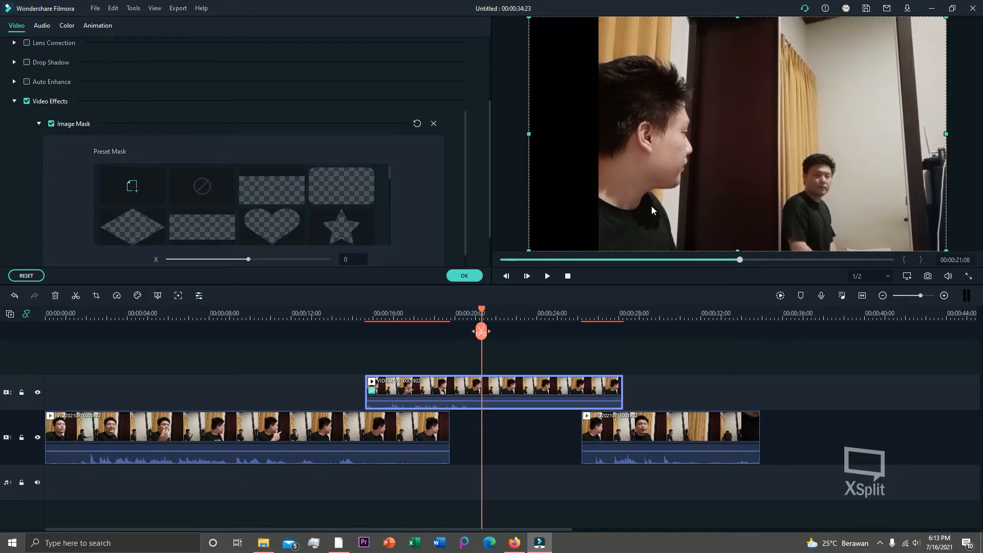
# - Shift the rectangular mask to X 350 so only the mirror part of the segment shows, and accept the settings
pyautogui.scroll(-2, 305, 222)
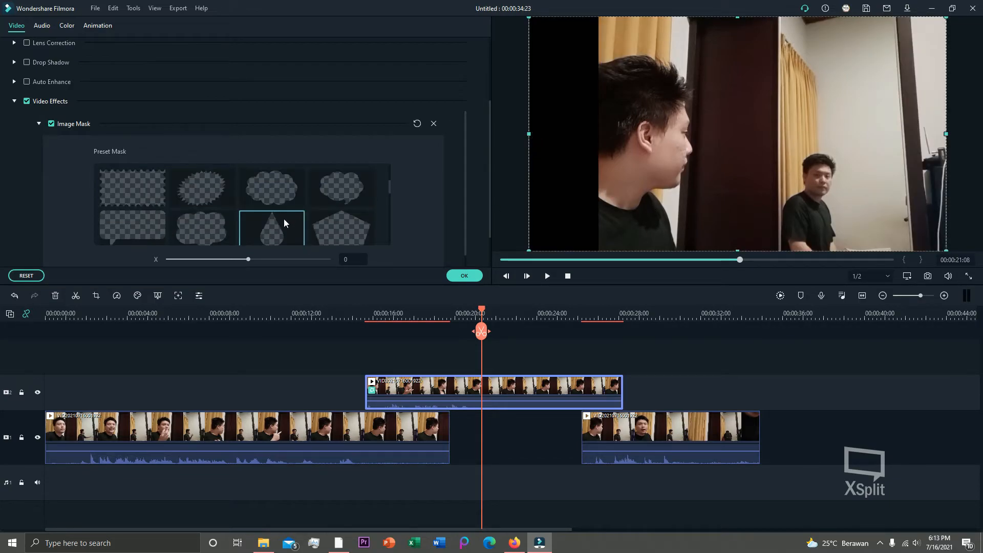
pyautogui.scroll(-3, 410, 202)
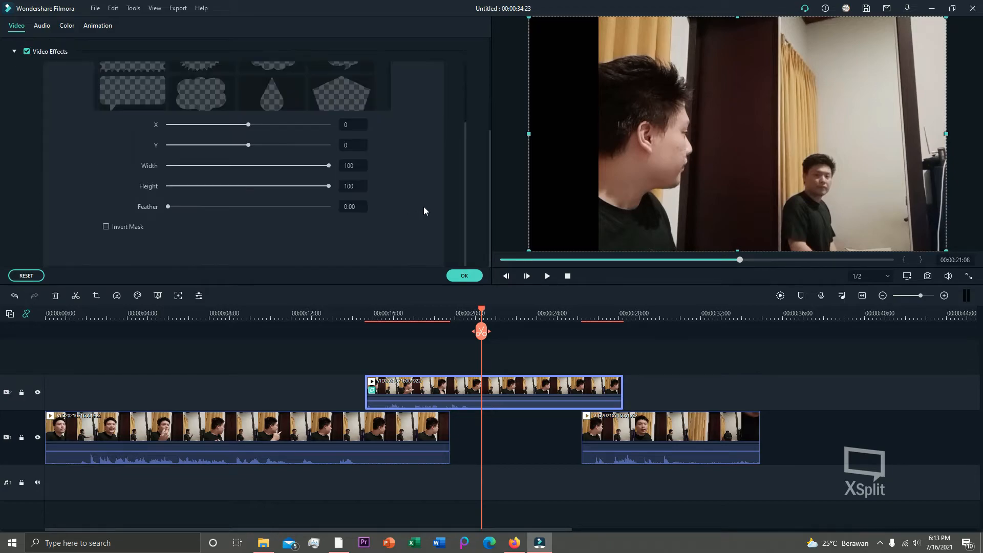
pyautogui.moveTo(249, 124)
pyautogui.mouseDown()
pyautogui.moveTo(287, 125)
pyautogui.moveTo(259, 129)
pyautogui.mouseUp()
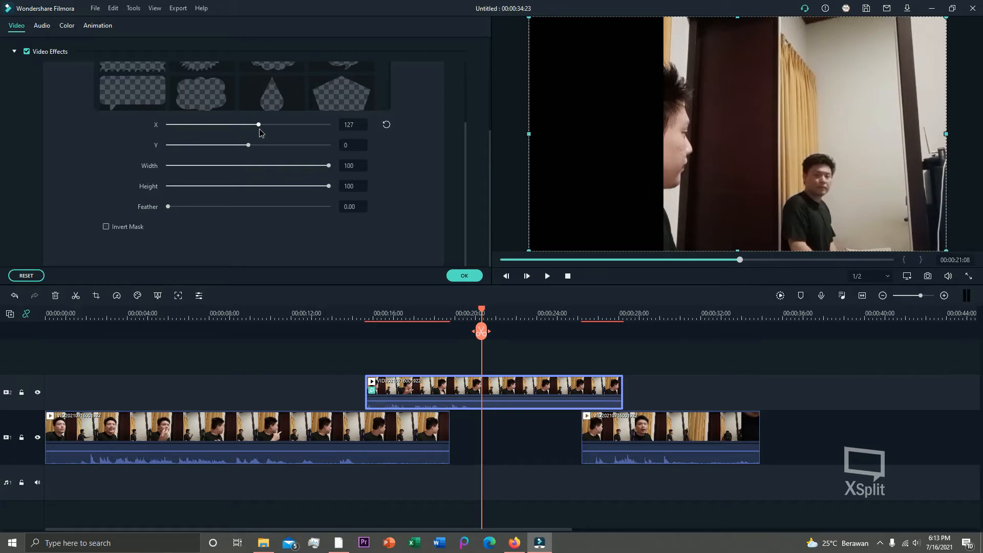
pyautogui.moveTo(259, 129); pyautogui.dragTo(269, 127)
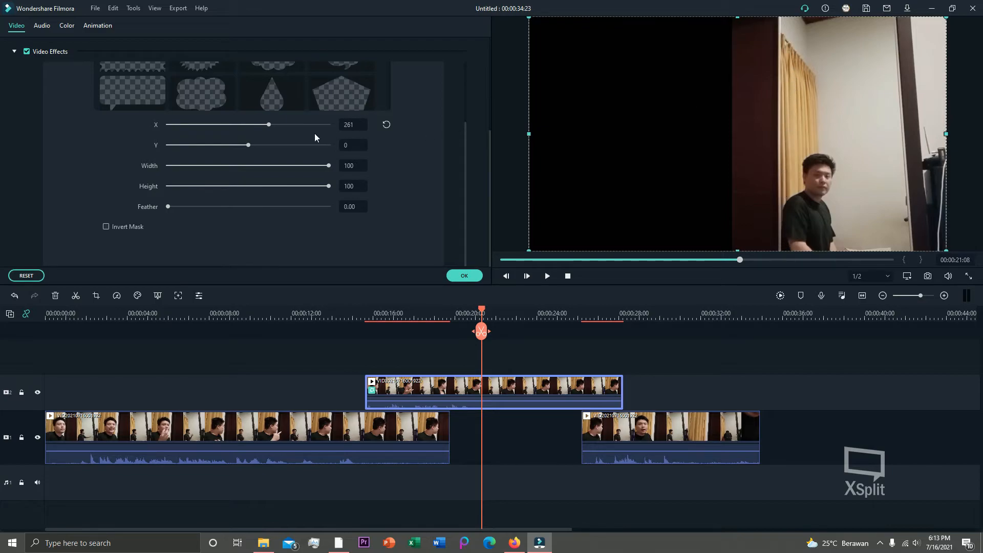
pyautogui.moveTo(268, 124); pyautogui.dragTo(277, 126)
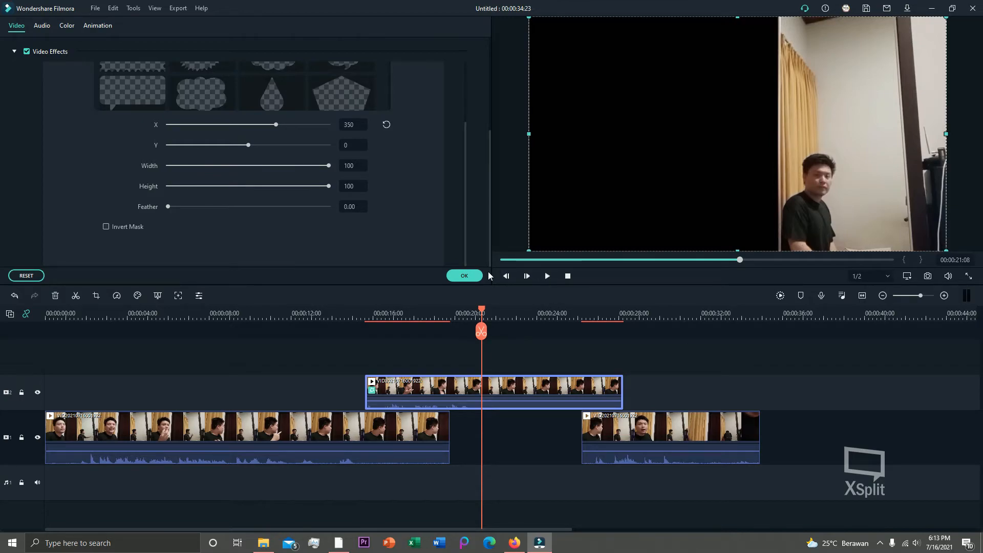
pyautogui.click(467, 276)
# - Play and scrub the timeline between about 00:00:13 and 00:00:21 to examine the masked segment's timing over the first segment
pyautogui.click(326, 318)
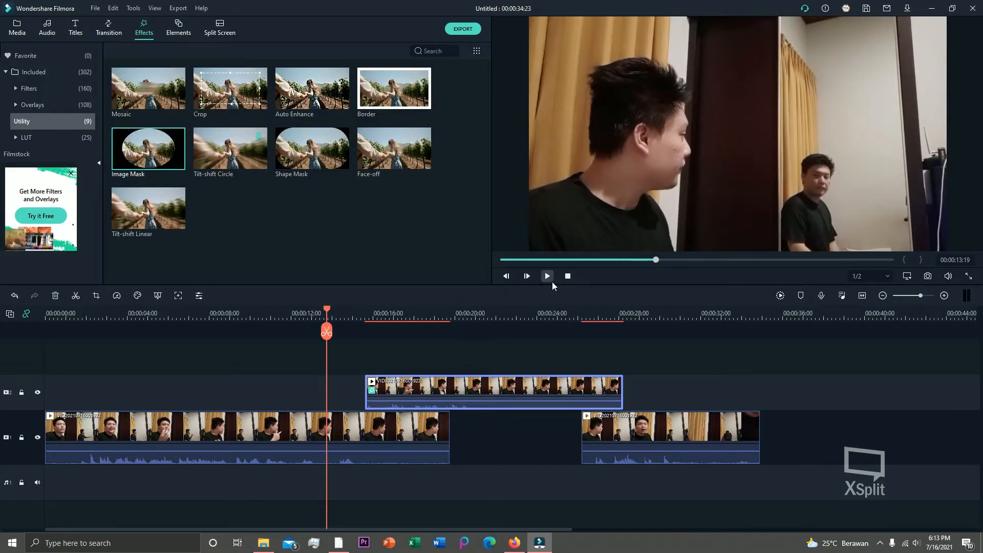
pyautogui.click(234, 315)
pyautogui.click(546, 276)
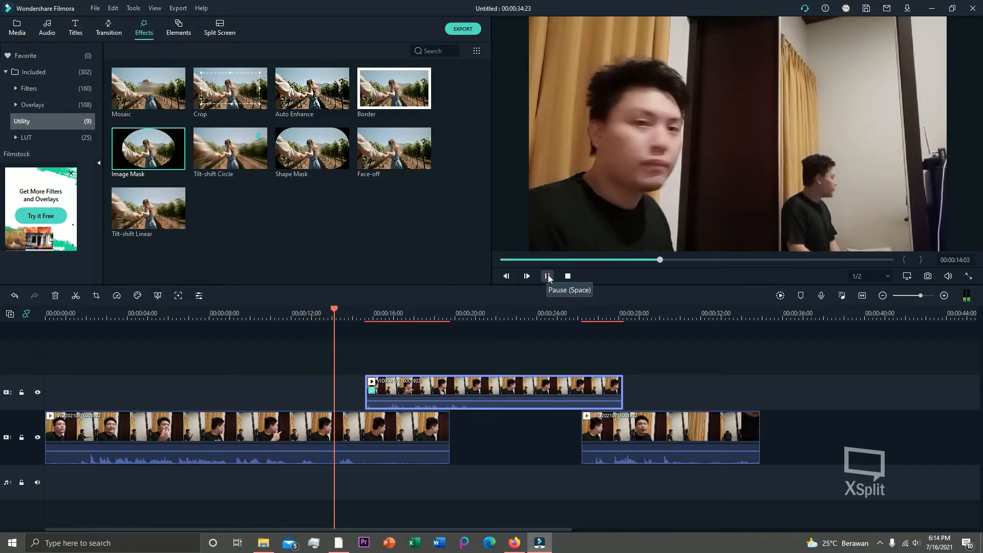
pyautogui.click(547, 276)
pyautogui.click(548, 276)
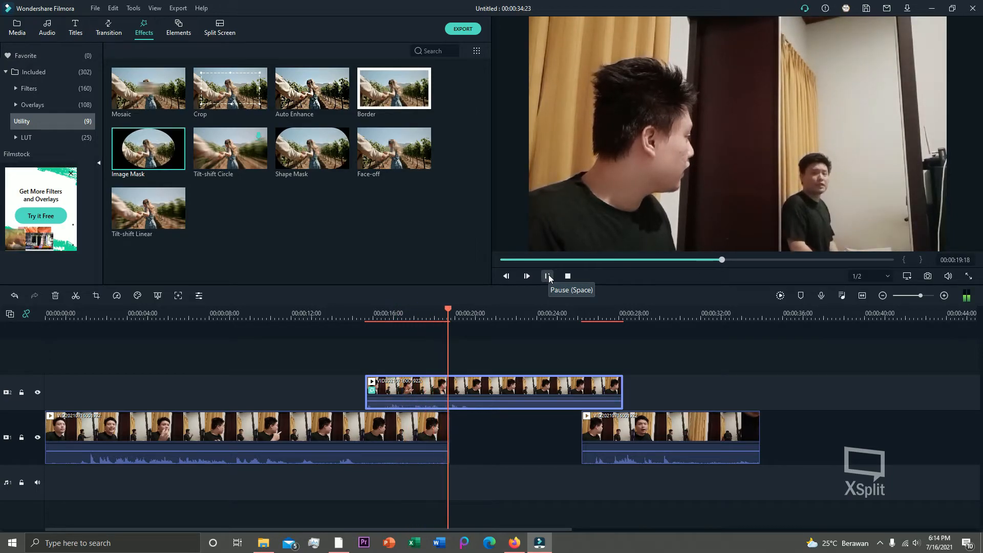
pyautogui.click(548, 276)
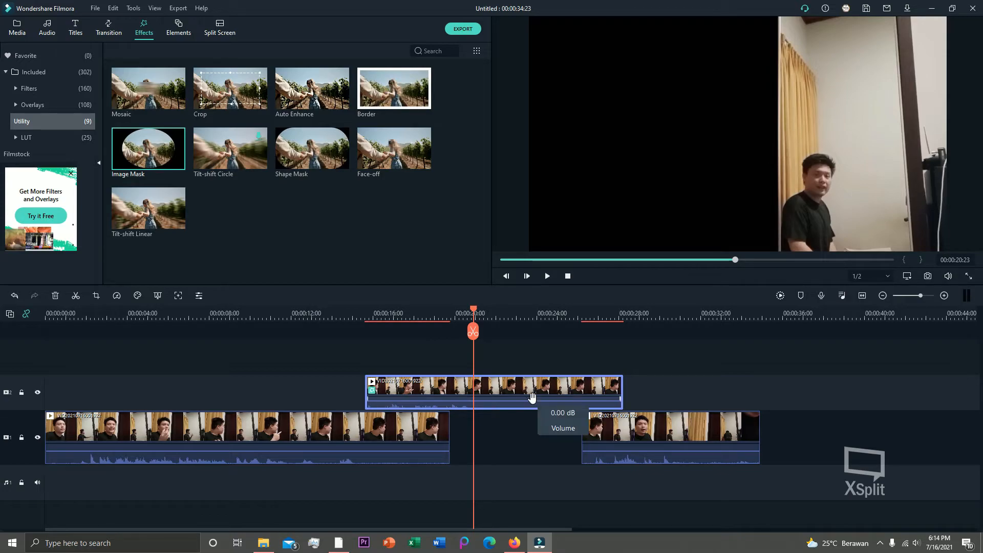
pyautogui.click(357, 314)
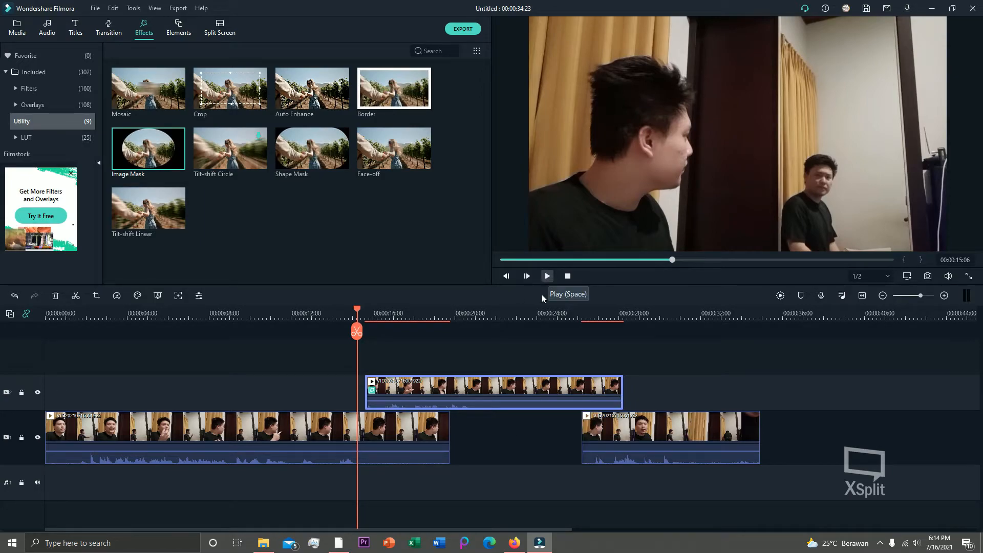
pyautogui.click(416, 444)
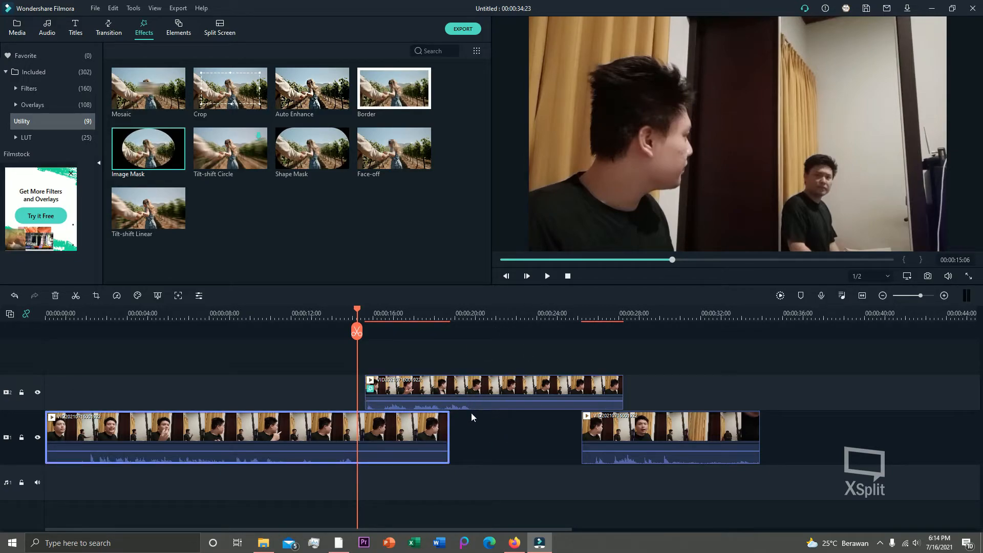
pyautogui.click(456, 318)
pyautogui.click(469, 316)
pyautogui.moveTo(471, 316); pyautogui.dragTo(344, 316)
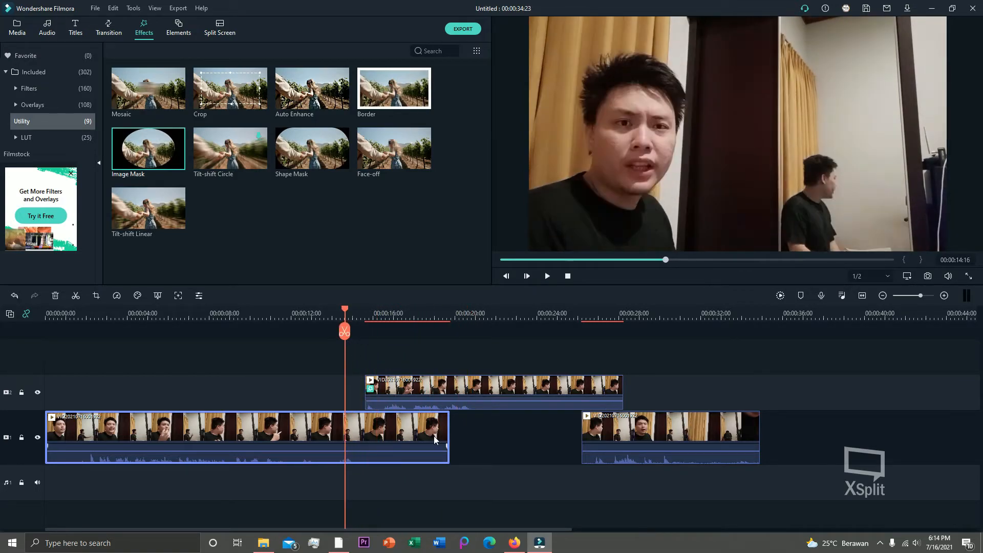
# - Set the playback speed of the masked segment on the second video track to 1.2
pyautogui.doubleClick(521, 391)
pyautogui.rightClick(537, 392)
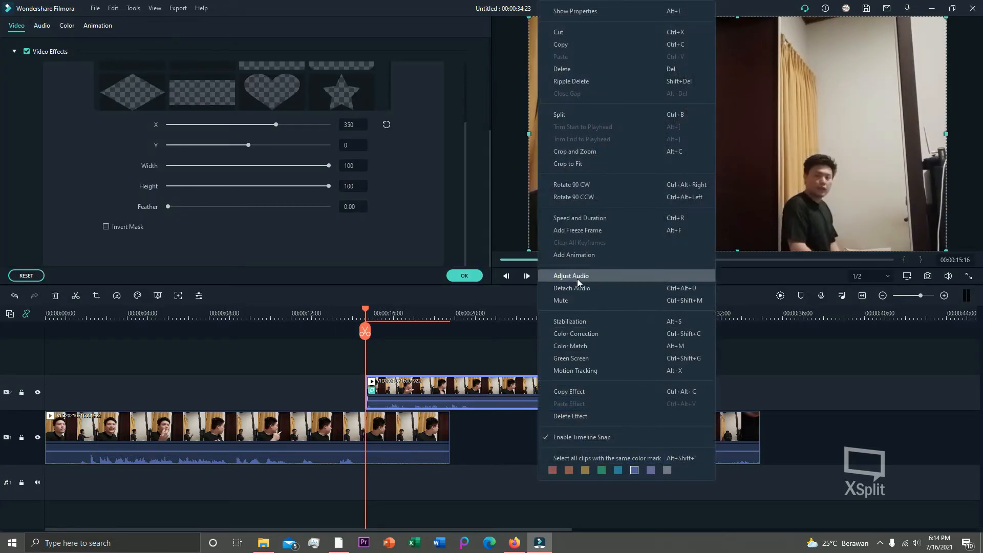
pyautogui.click(588, 218)
pyautogui.doubleClick(566, 205)
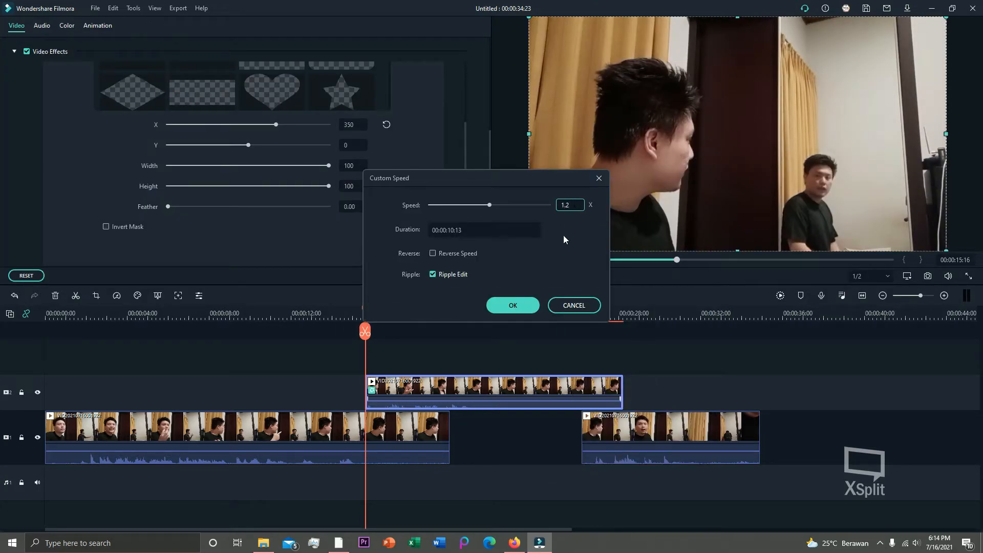
pyautogui.click(514, 302)
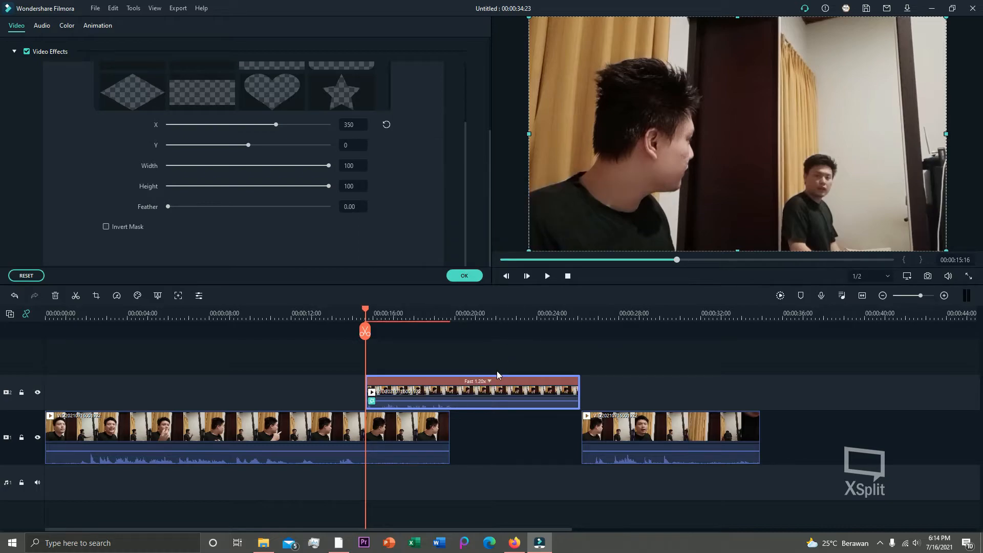
# - Play the timeline from 00:00:15:16 to examine the sped-up segment past the end of the first segment
pyautogui.click(547, 277)
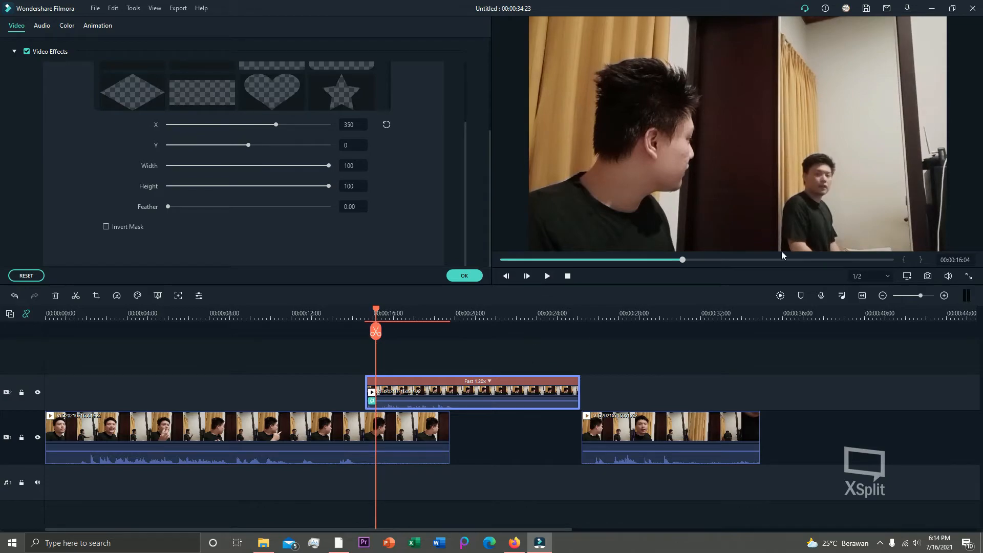
pyautogui.click(547, 277)
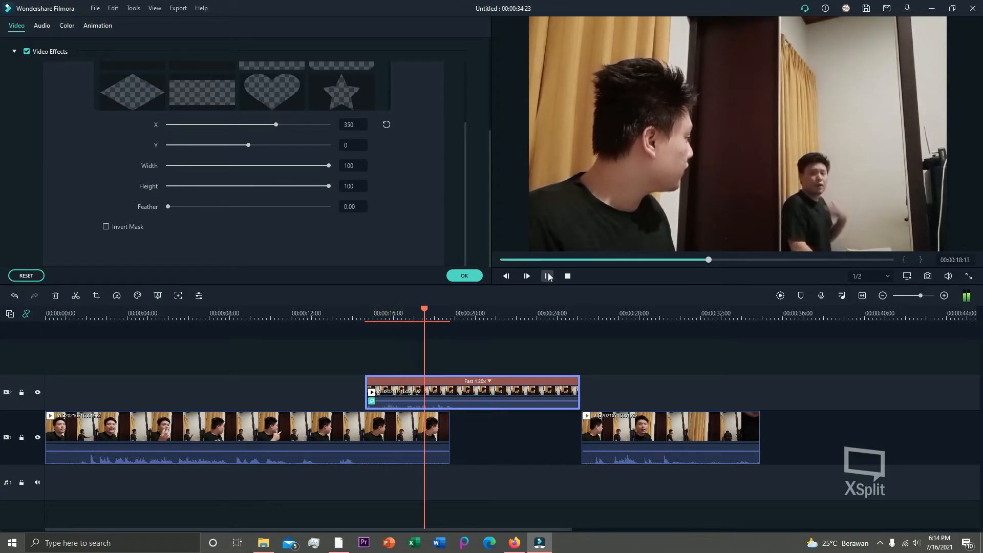
pyautogui.click(547, 276)
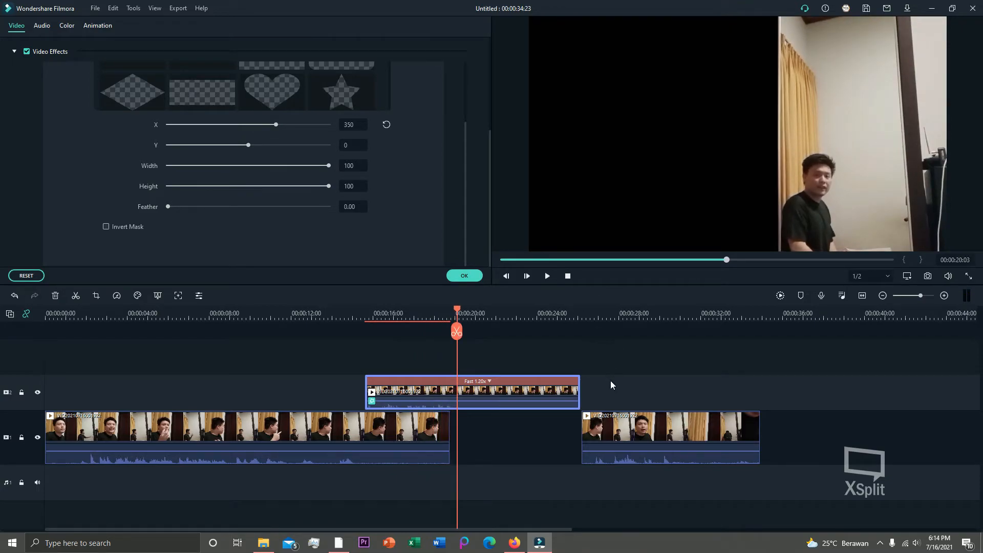
# - Move the sped-up segment slightly earlier so it starts at about 00:00:15 on the second video track
pyautogui.click(422, 386)
pyautogui.click(357, 318)
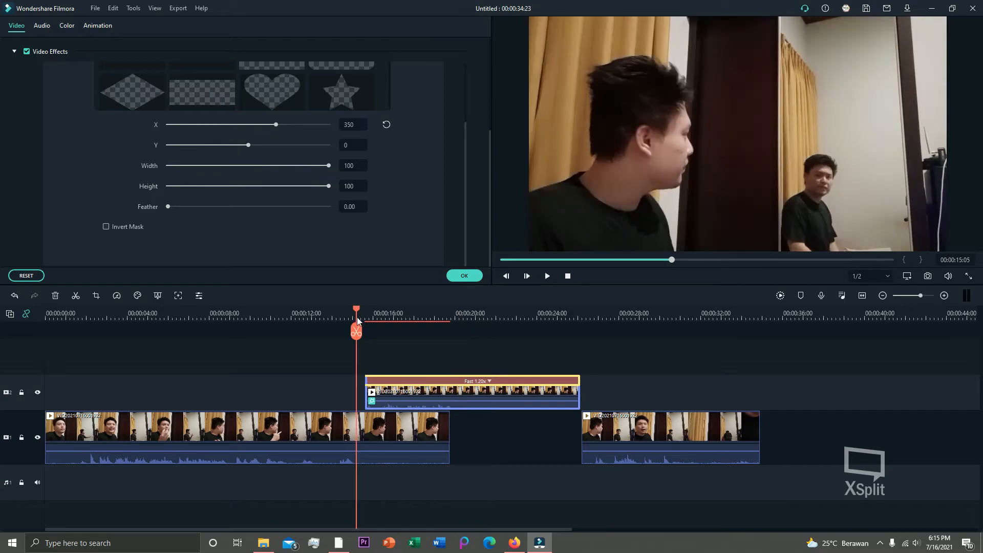
pyautogui.click(358, 312)
pyautogui.moveTo(404, 392); pyautogui.dragTo(397, 393)
# - Move the last segment of the first video track against the end of the first segment to close the gap
pyautogui.click(443, 318)
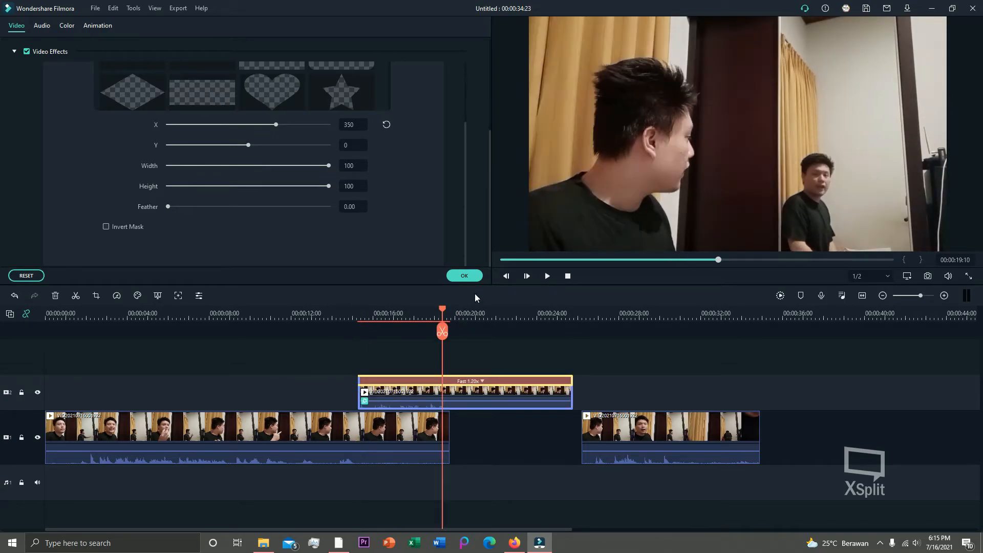
pyautogui.click(547, 276)
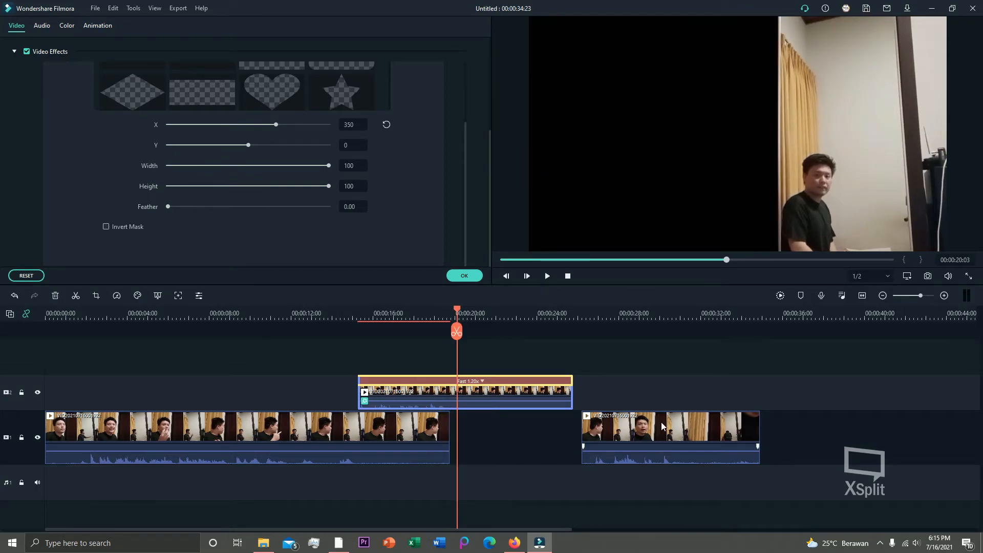
pyautogui.moveTo(672, 424); pyautogui.dragTo(527, 430)
# - Play the timeline from about 00:00:14 to examine how the masked reflection runs over both segments below
pyautogui.click(417, 307)
pyautogui.click(377, 313)
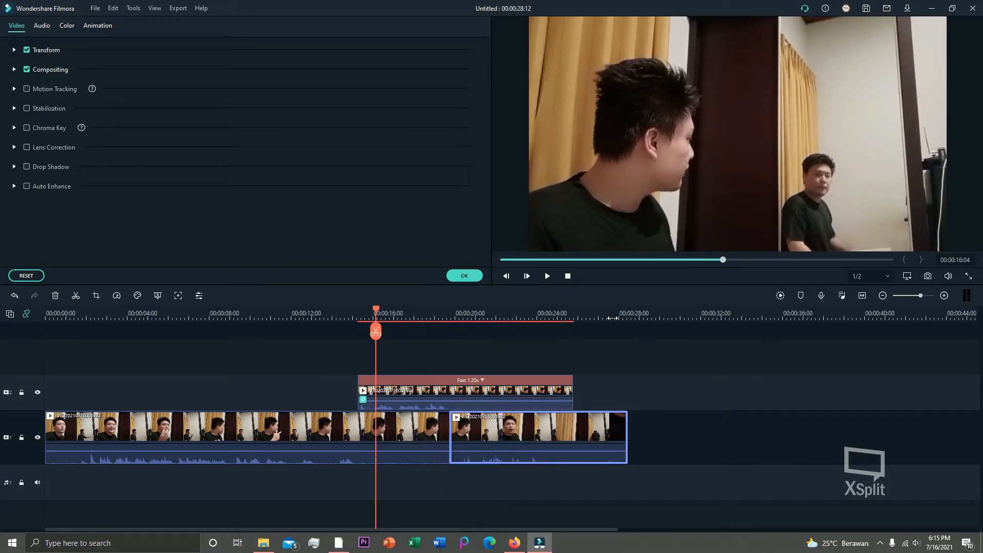
pyautogui.click(329, 313)
pyautogui.click(546, 276)
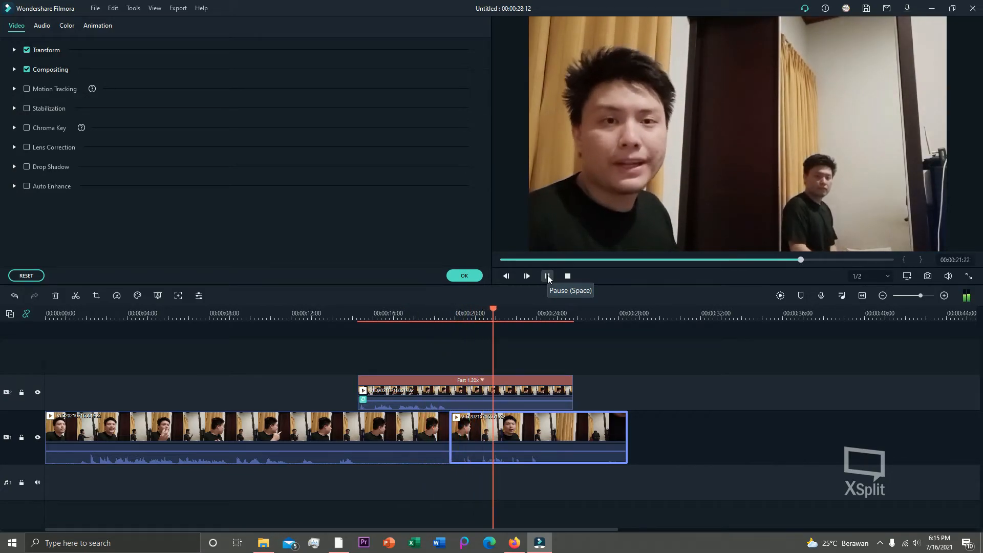
pyautogui.click(548, 275)
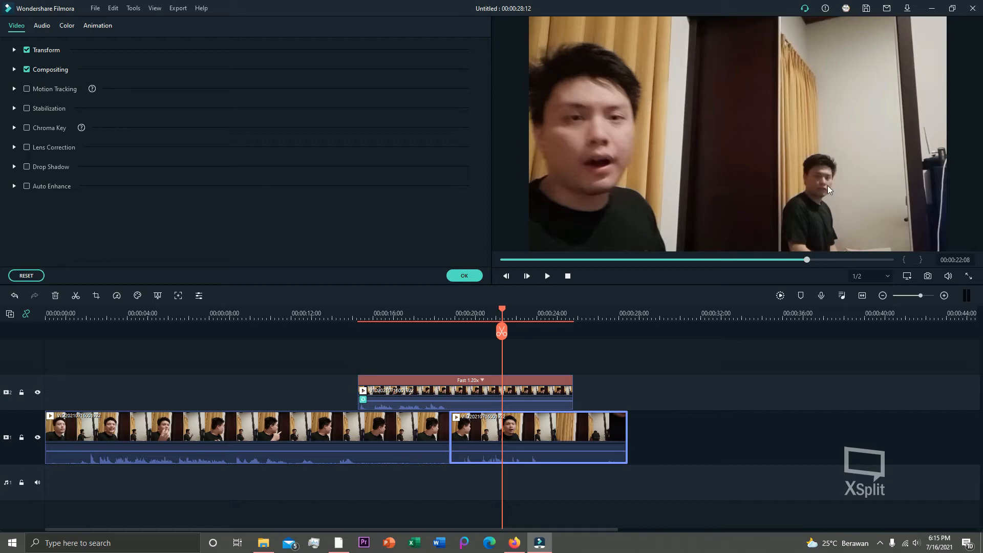
pyautogui.click(548, 276)
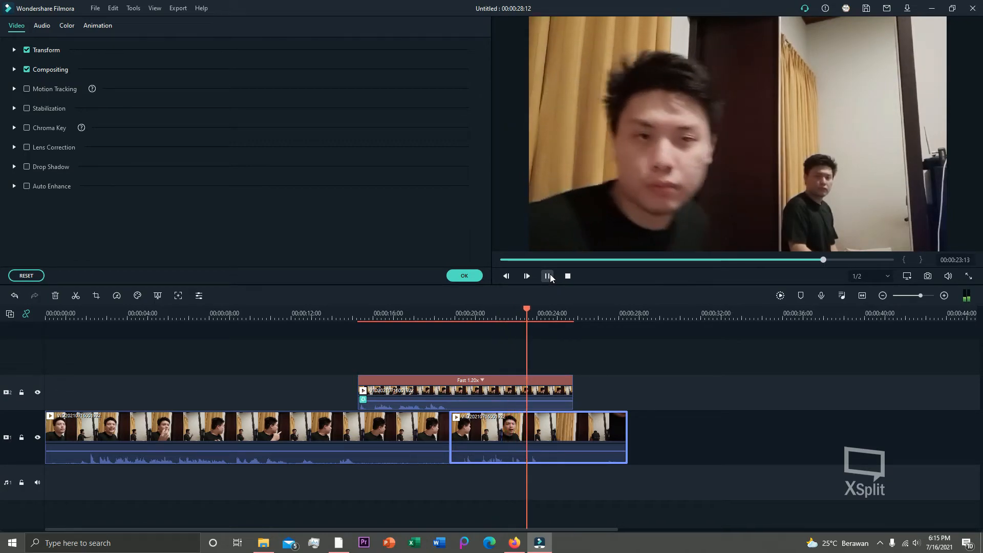
pyautogui.click(550, 276)
# - Replay the join between the two lower segments from about 00:00:18 to examine the cut beneath the mask
pyautogui.click(404, 314)
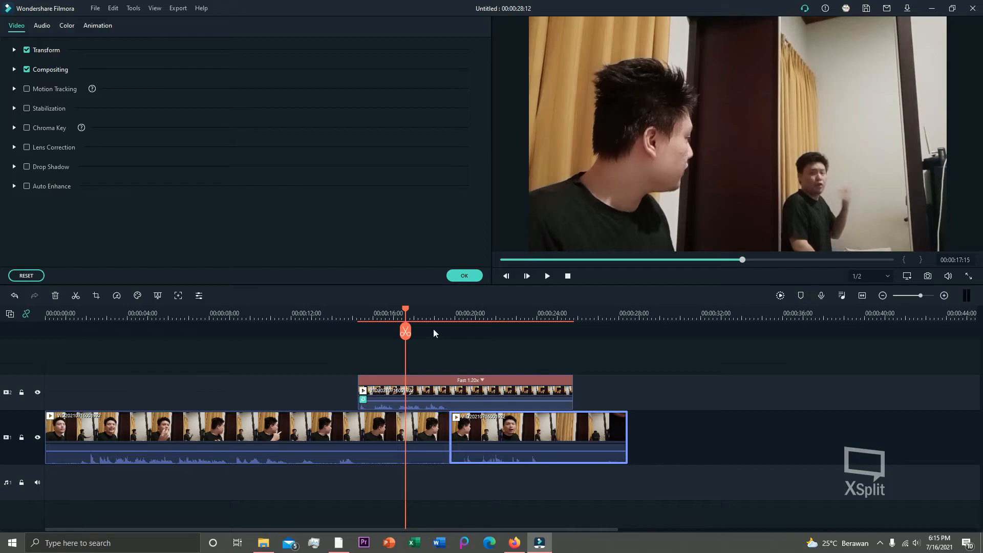
pyautogui.click(449, 314)
pyautogui.click(424, 314)
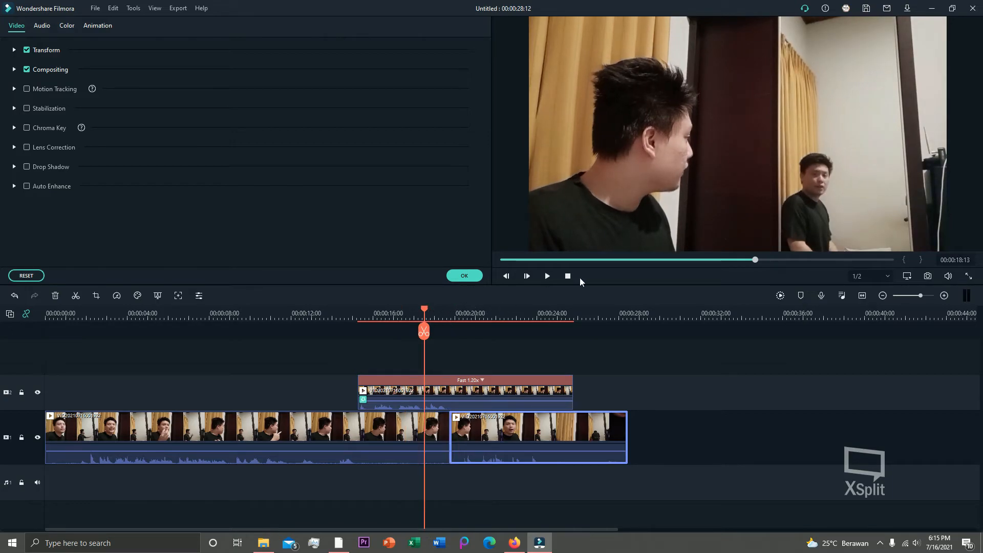
pyautogui.click(548, 279)
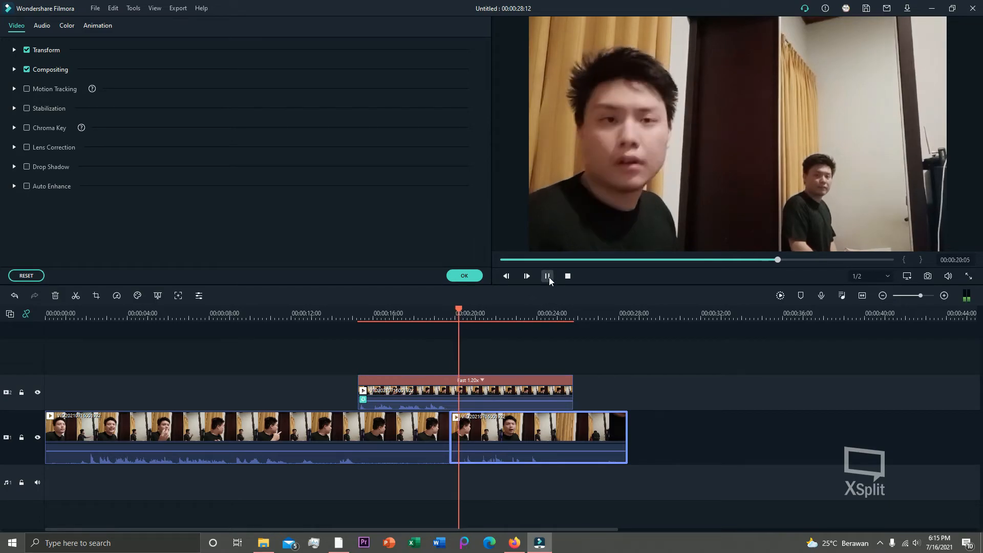
pyautogui.click(549, 277)
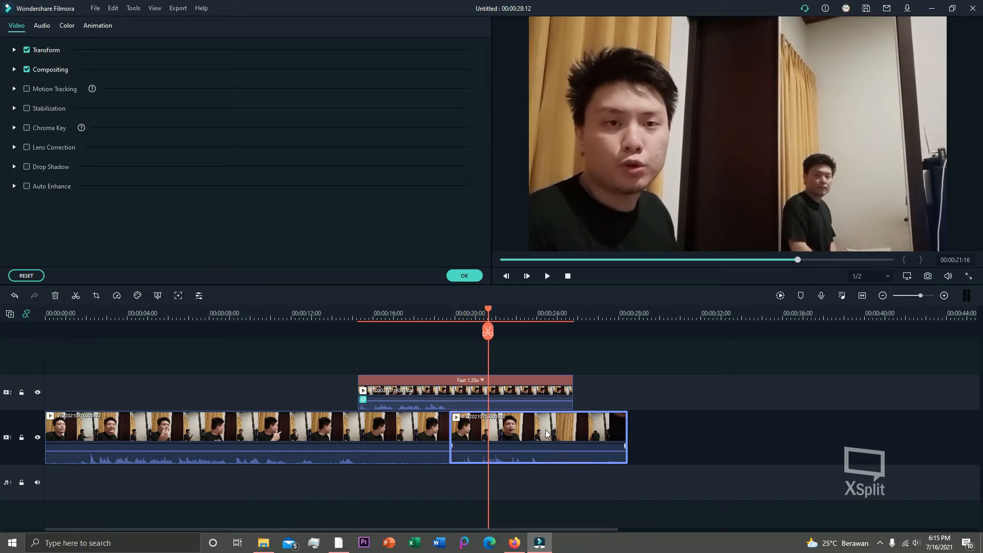
pyautogui.click(437, 321)
pyautogui.click(547, 275)
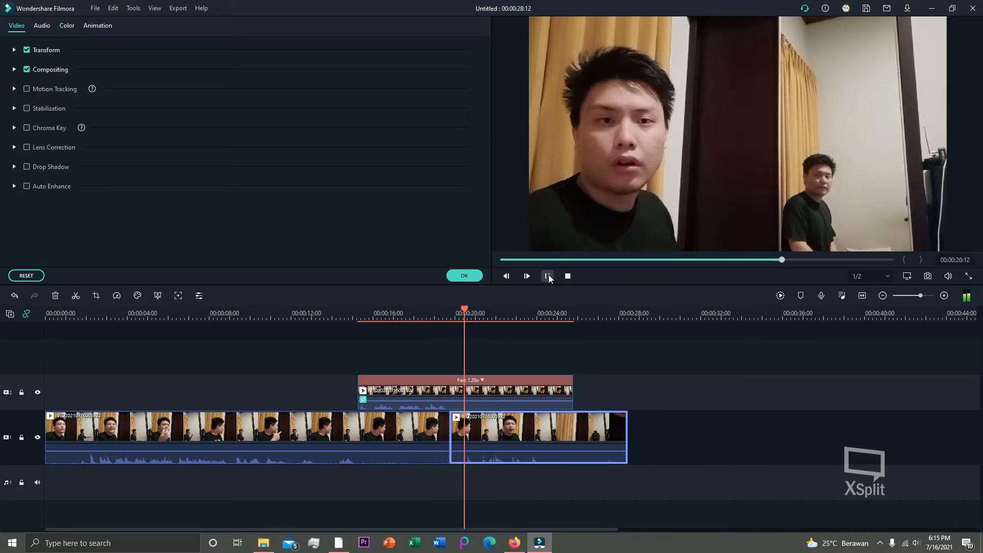
# - Close the video settings and review the composite, pausing the playhead at 00:00:15:20
pyautogui.click(467, 276)
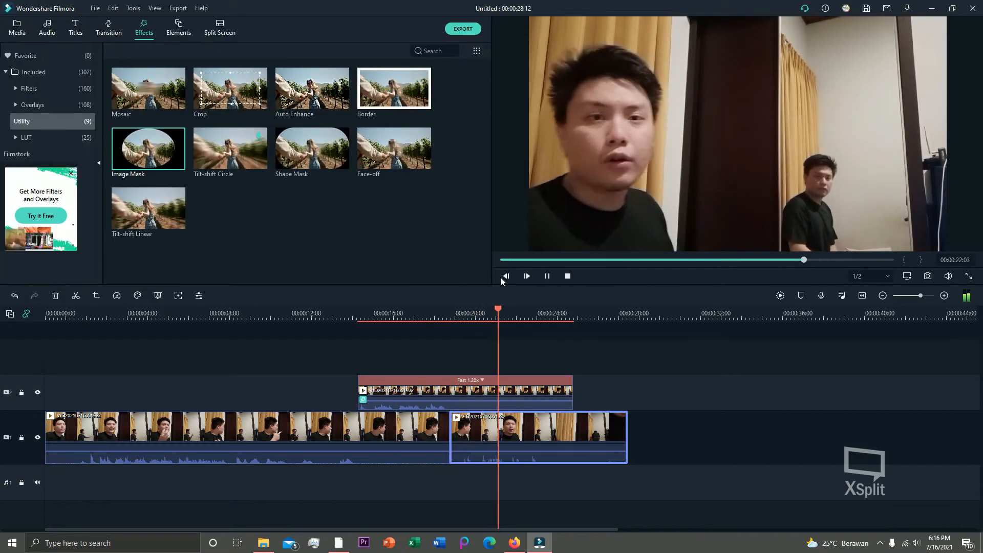
pyautogui.click(547, 276)
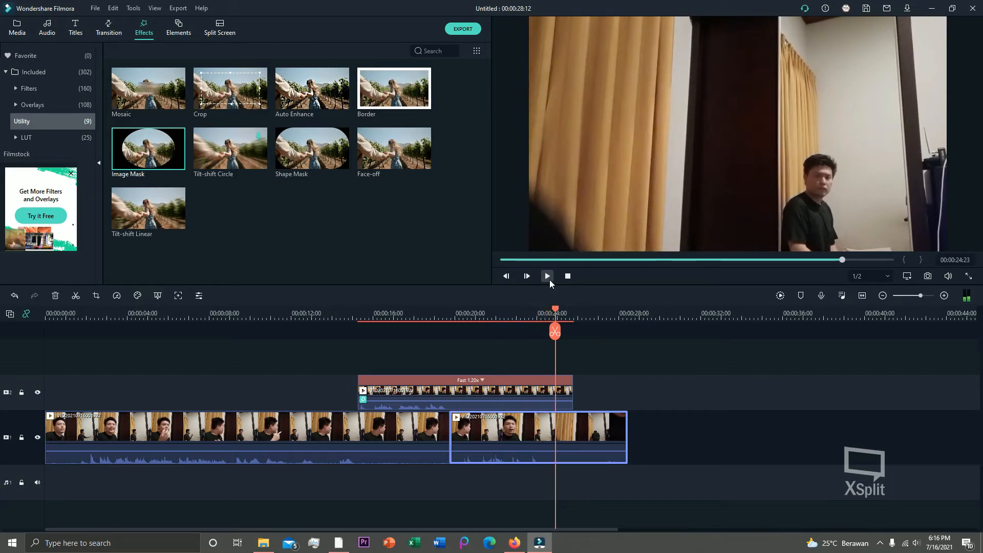
pyautogui.click(567, 276)
pyautogui.click(547, 276)
pyautogui.press('space')
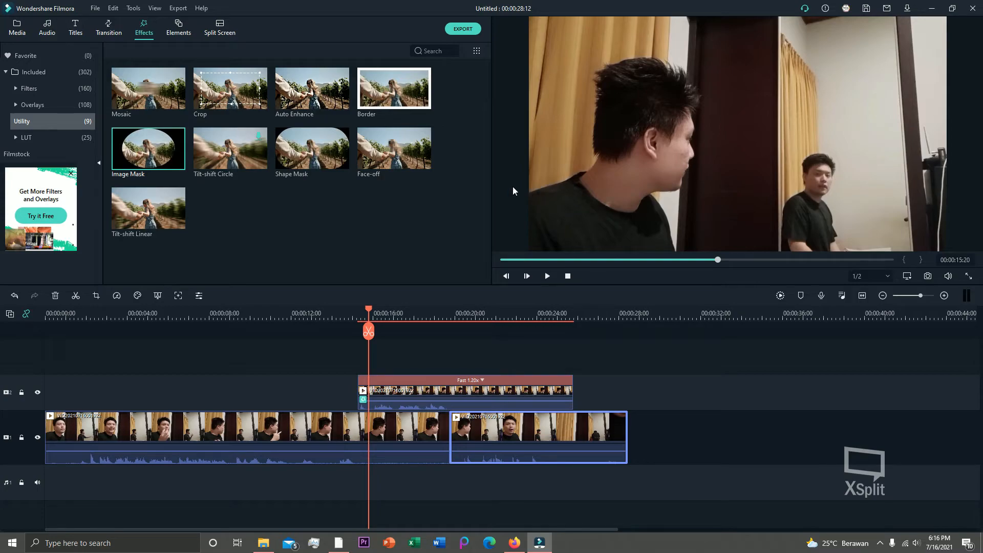
# - Add a Dissolve transition to the start of the masked clip on the second video track
pyautogui.click(109, 32)
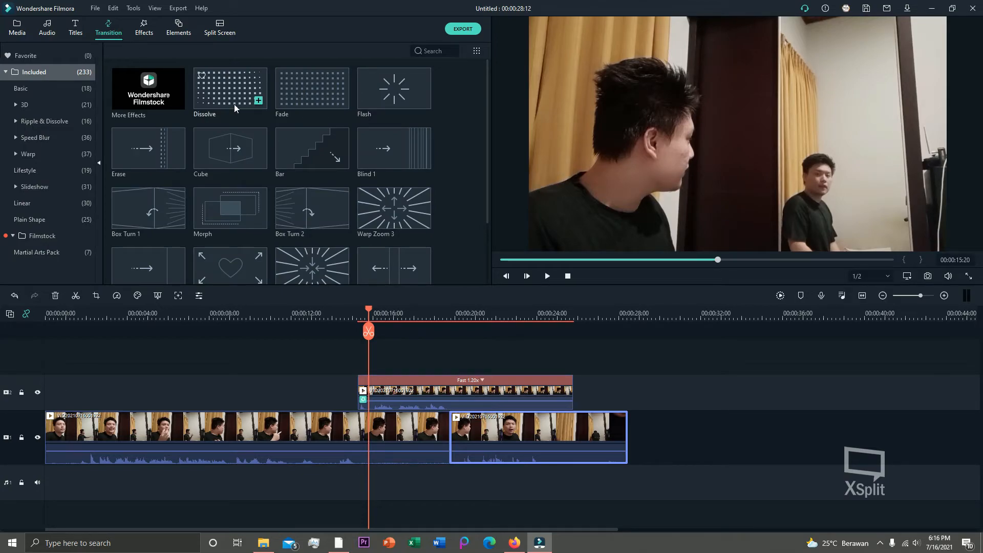
pyautogui.moveTo(233, 102)
pyautogui.mouseDown()
pyautogui.moveTo(336, 235)
pyautogui.moveTo(362, 299)
pyautogui.moveTo(235, 86)
pyautogui.moveTo(232, 96)
pyautogui.mouseUp()
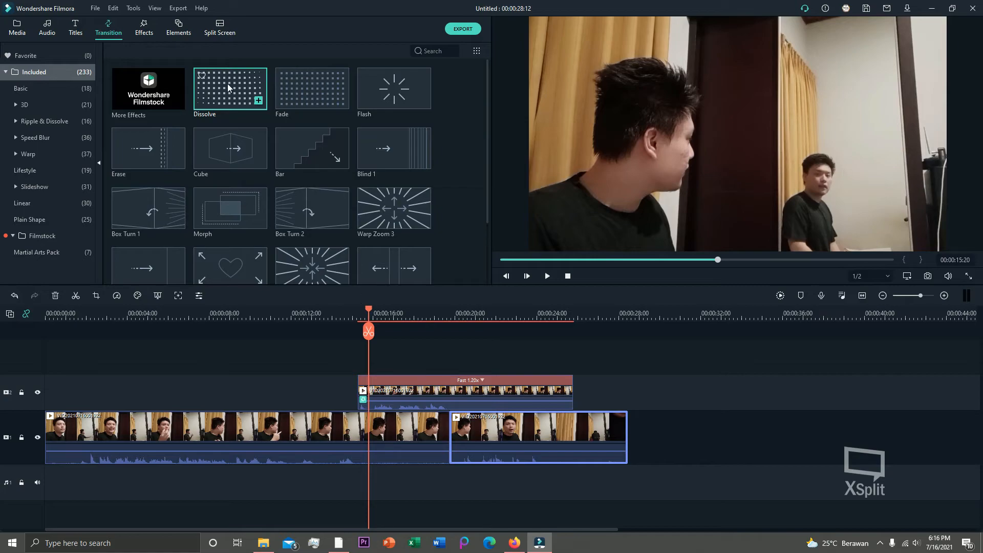
pyautogui.moveTo(233, 91); pyautogui.dragTo(383, 391)
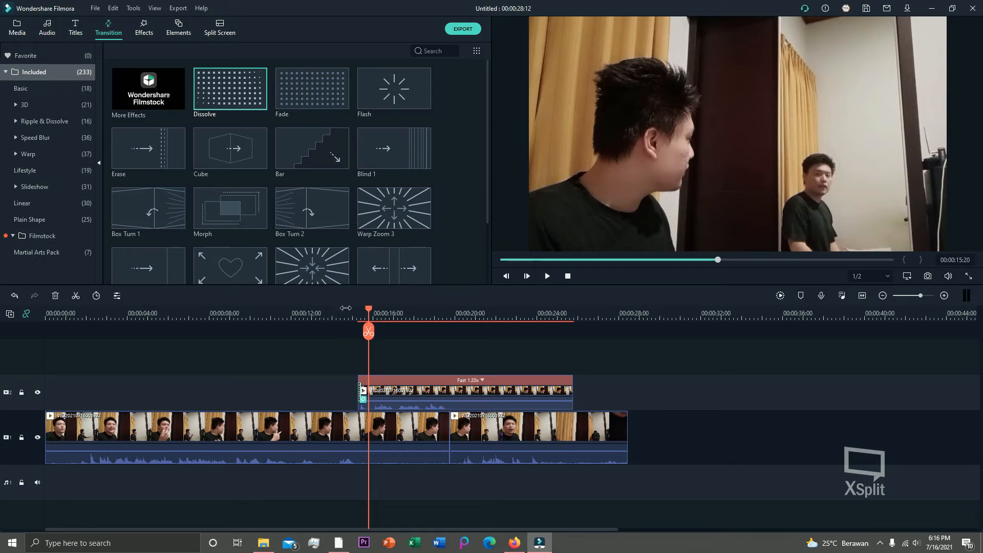
pyautogui.click(345, 308)
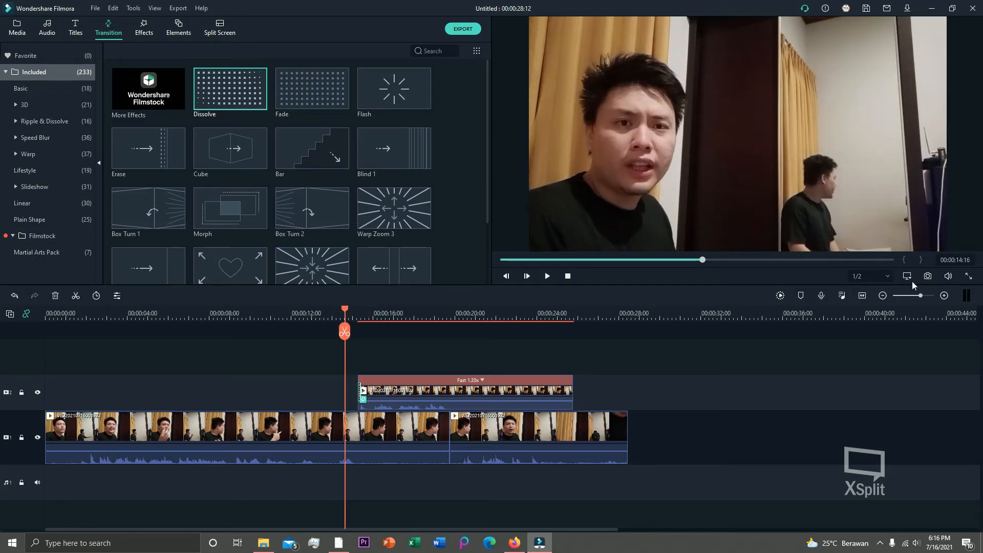
pyautogui.moveTo(920, 296); pyautogui.dragTo(928, 296)
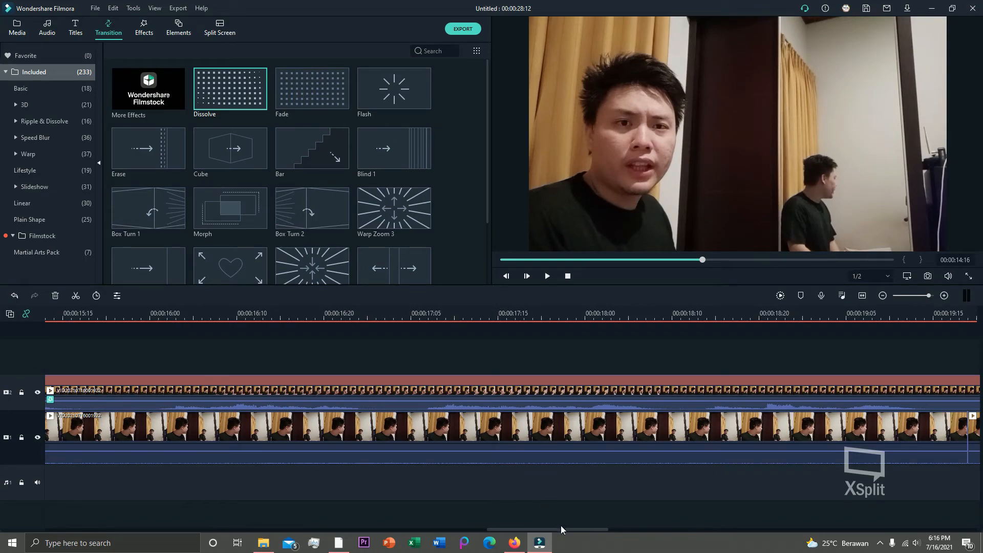
pyautogui.moveTo(559, 531); pyautogui.dragTo(539, 531)
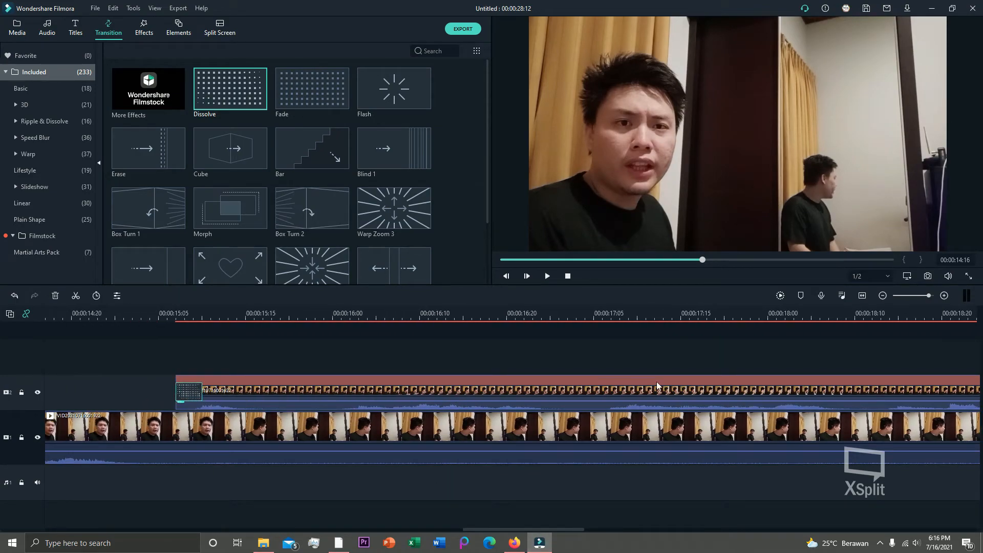
pyautogui.click(921, 296)
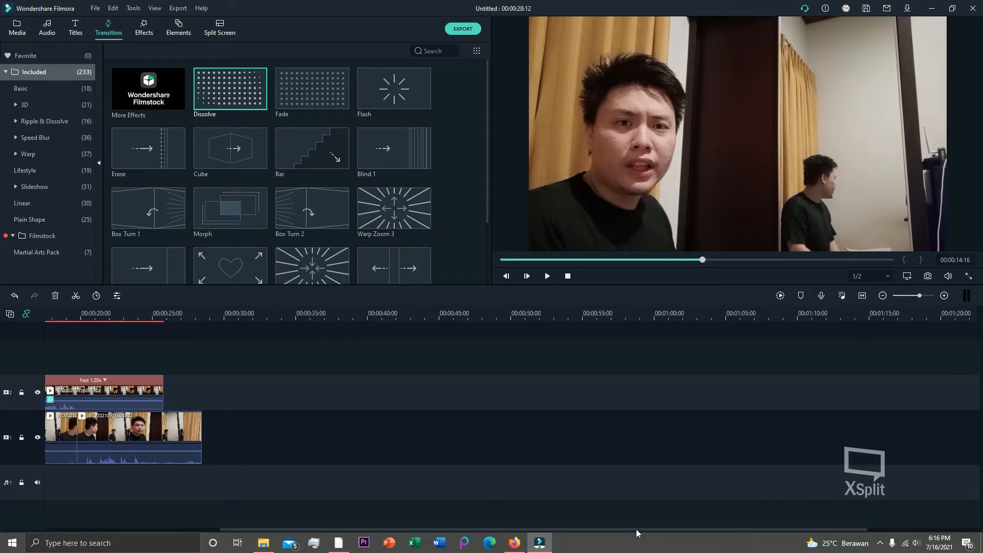
pyautogui.moveTo(697, 529); pyautogui.dragTo(521, 528)
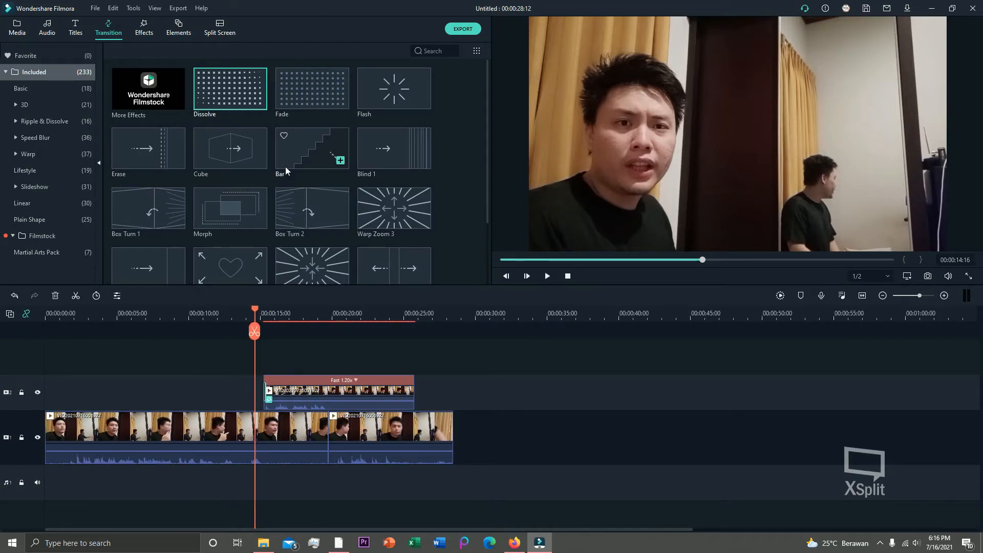
# - Review the join between the two segments on the first video track and add a Dissolve transition there
pyautogui.click(308, 316)
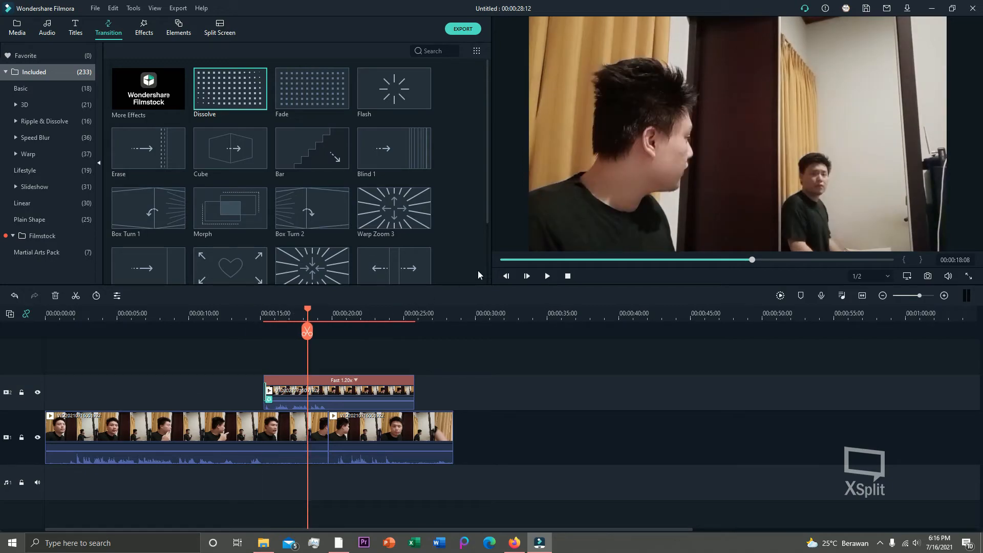
pyautogui.click(547, 276)
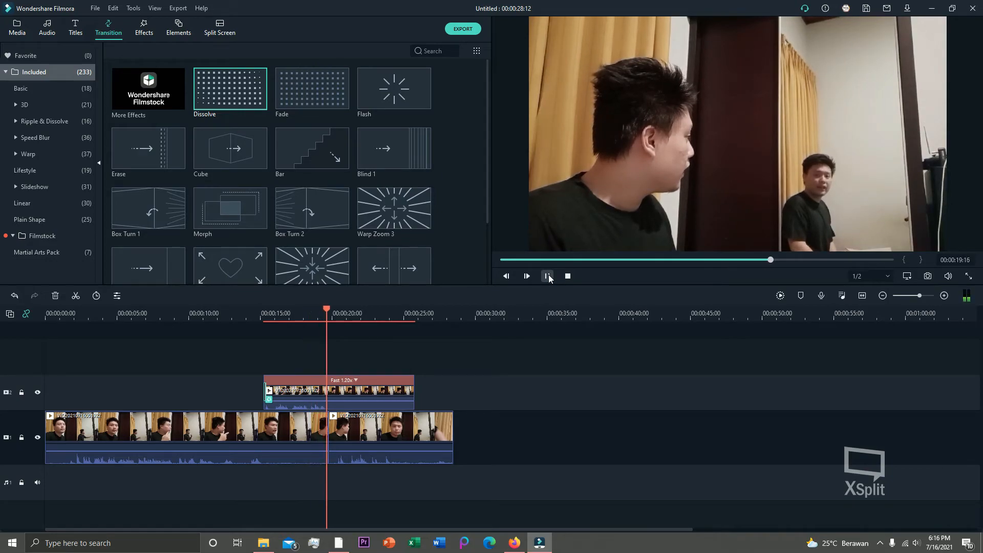
pyautogui.click(548, 276)
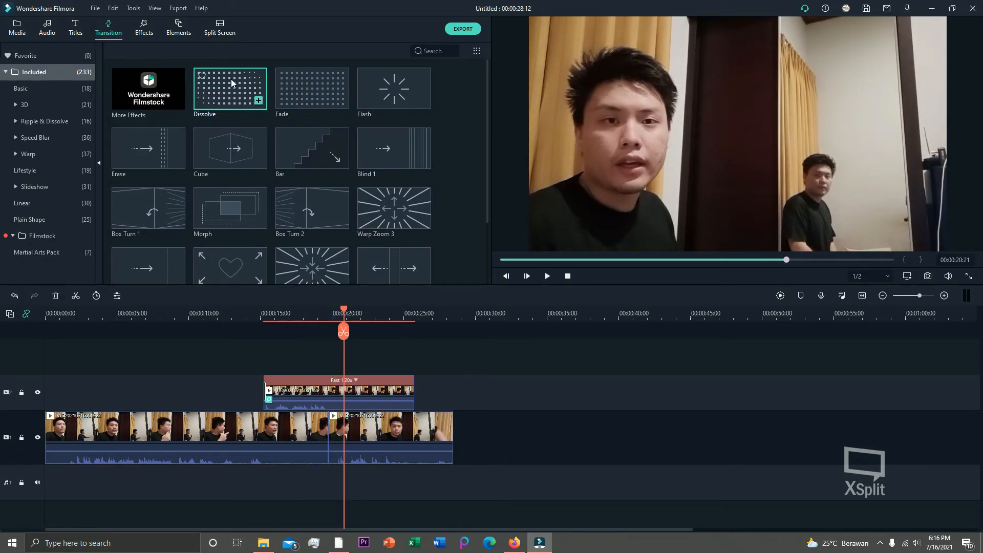
pyautogui.moveTo(231, 79)
pyautogui.mouseDown()
pyautogui.moveTo(257, 98)
pyautogui.moveTo(343, 399)
pyautogui.moveTo(327, 438)
pyautogui.mouseUp()
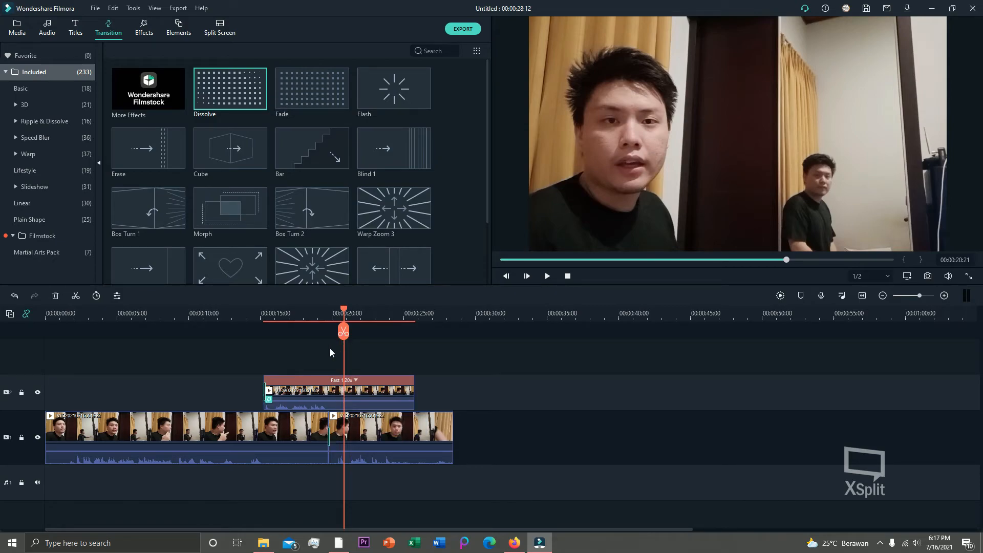
# - Play the timeline from 00:00:19:00 to examine the dissolve at the join and the rest of the last segment
pyautogui.click(759, 259)
pyautogui.moveTo(920, 295); pyautogui.dragTo(925, 295)
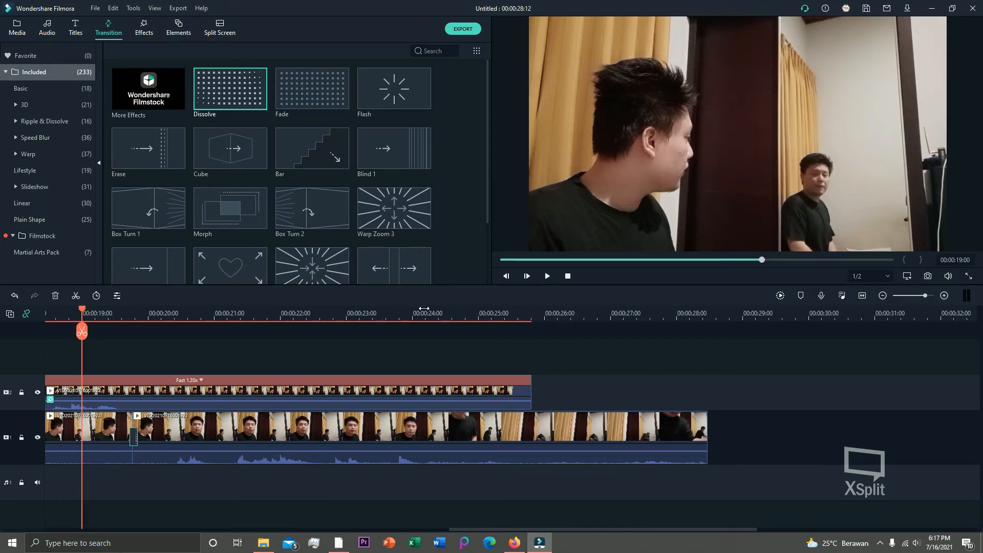
pyautogui.click(547, 276)
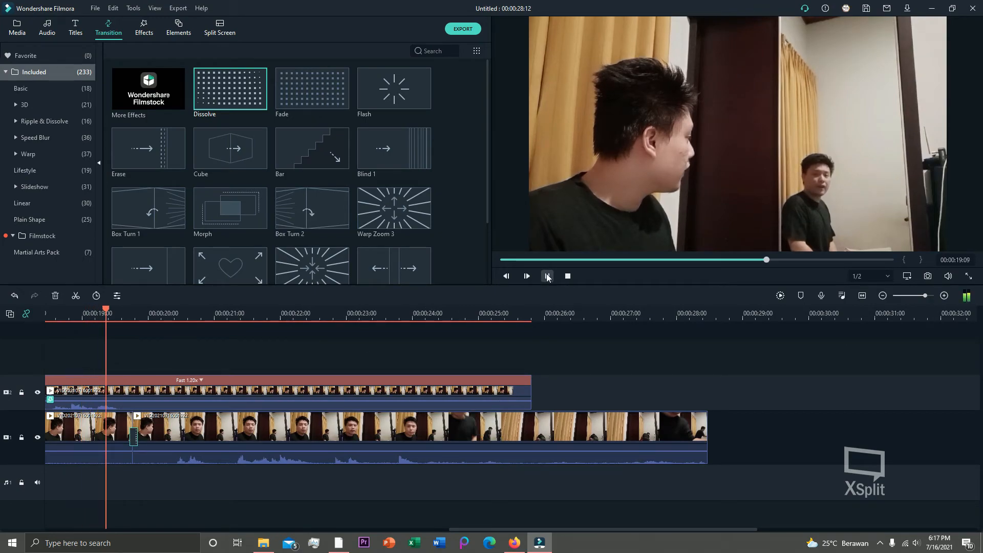
pyautogui.click(547, 276)
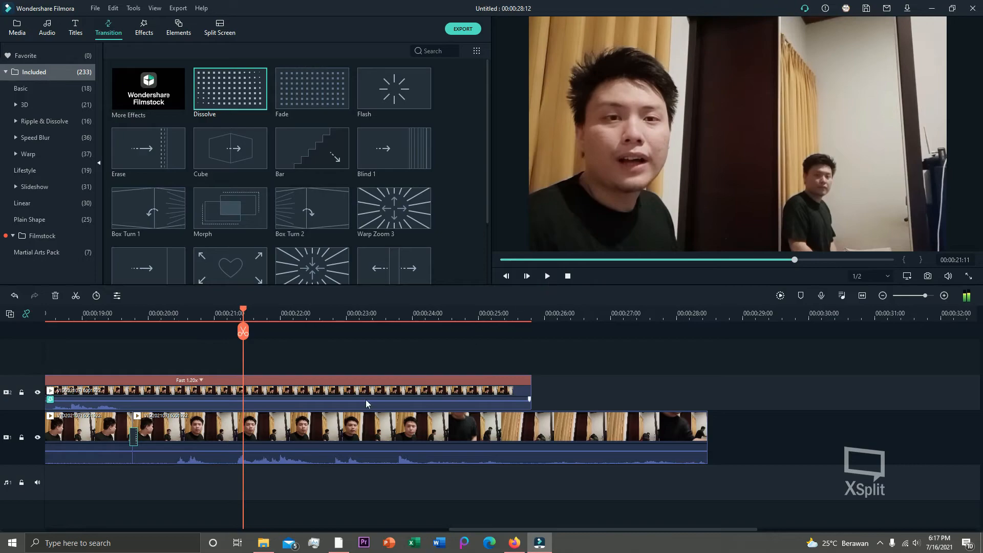
pyautogui.click(550, 279)
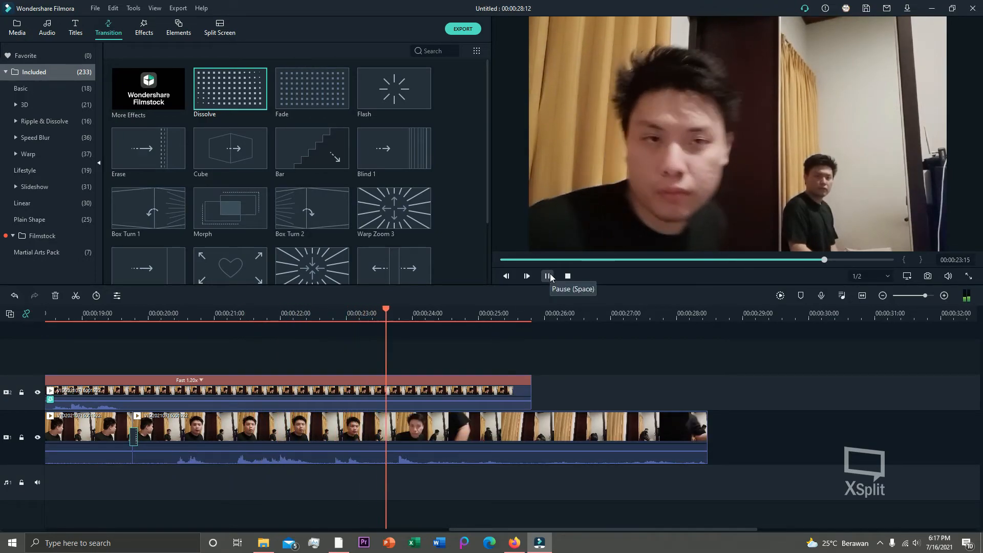
pyautogui.click(547, 275)
# - Trim the end of the last segment on the first video track to line up with the end of the masked clip above
pyautogui.click(685, 429)
pyautogui.moveTo(706, 430); pyautogui.dragTo(540, 431)
pyautogui.moveTo(914, 296); pyautogui.dragTo(926, 296)
# - Play the whole edit from the beginning in full screen to review the finished mirror effect
pyautogui.click(837, 260)
pyautogui.moveTo(835, 261); pyautogui.dragTo(444, 268)
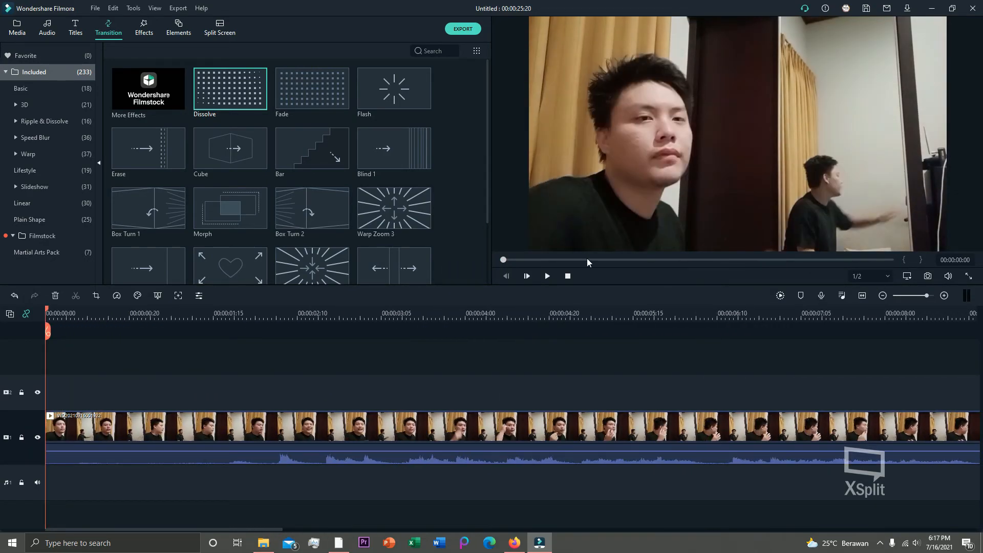
pyautogui.click(548, 277)
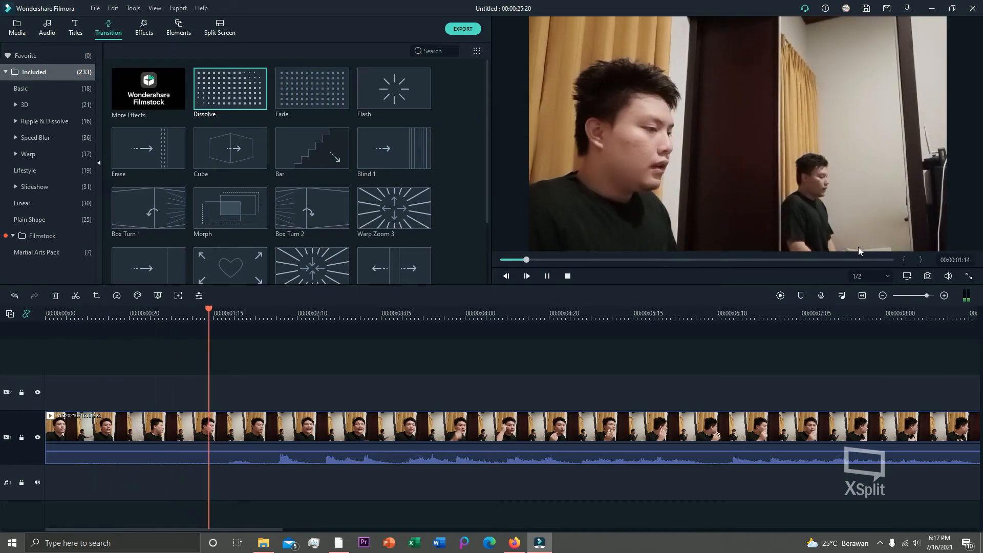
pyautogui.click(969, 276)
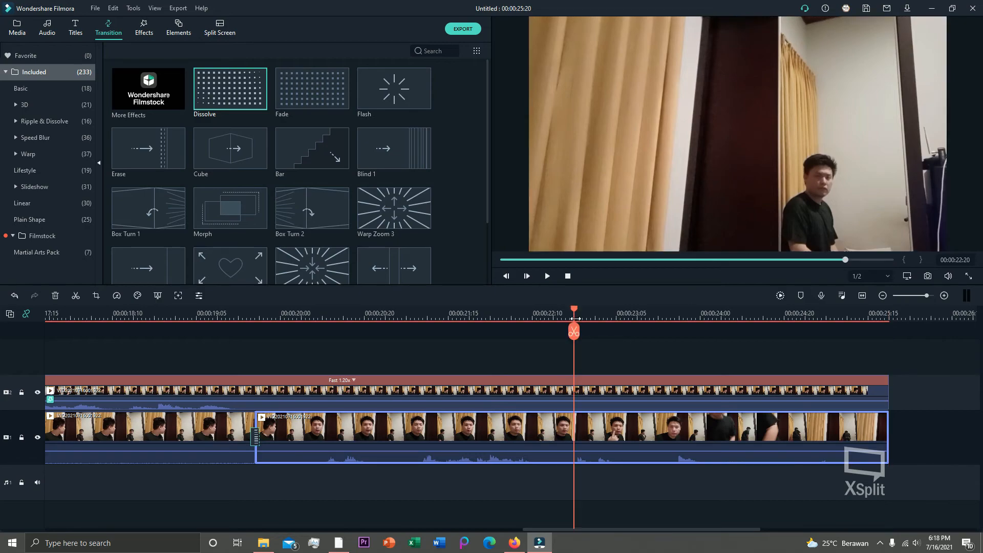
# - Replay the edit from 00:00:11:18 with the preview volume adjusted, checking both dissolves, and pause at 00:00:22:20
pyautogui.click(575, 315)
pyautogui.scroll(-2, 574, 315)
pyautogui.moveTo(575, 310); pyautogui.dragTo(126, 331)
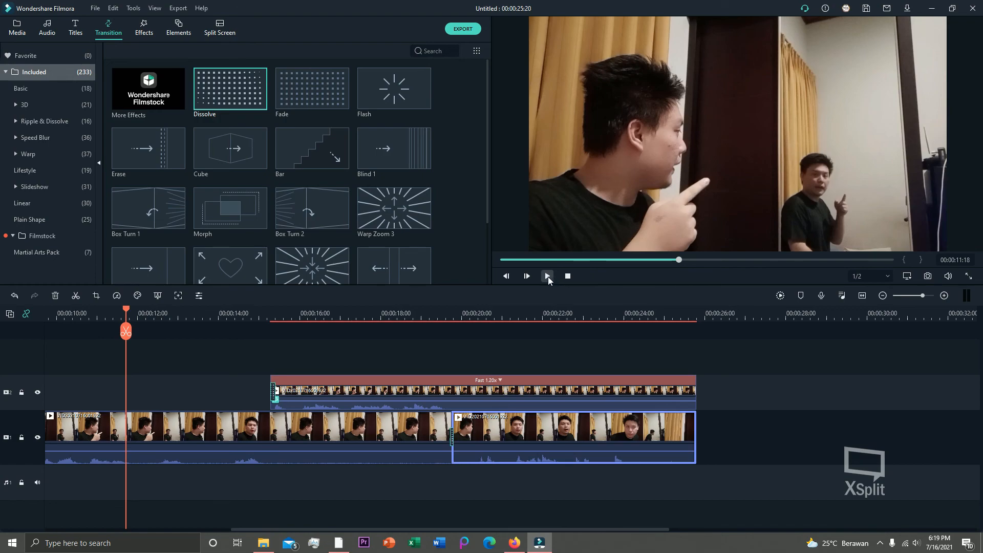
pyautogui.moveTo(948, 276)
pyautogui.click(949, 259)
pyautogui.click(549, 277)
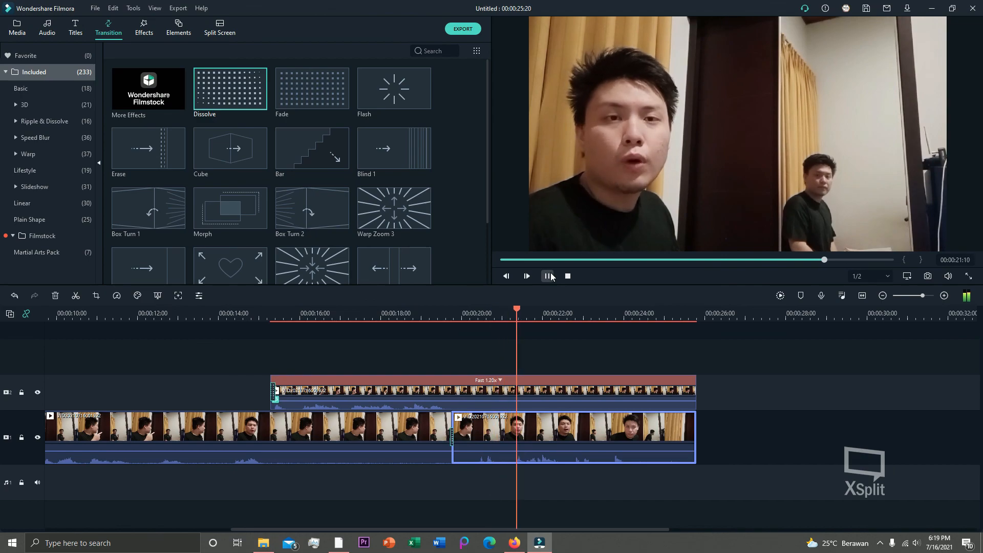
pyautogui.click(550, 277)
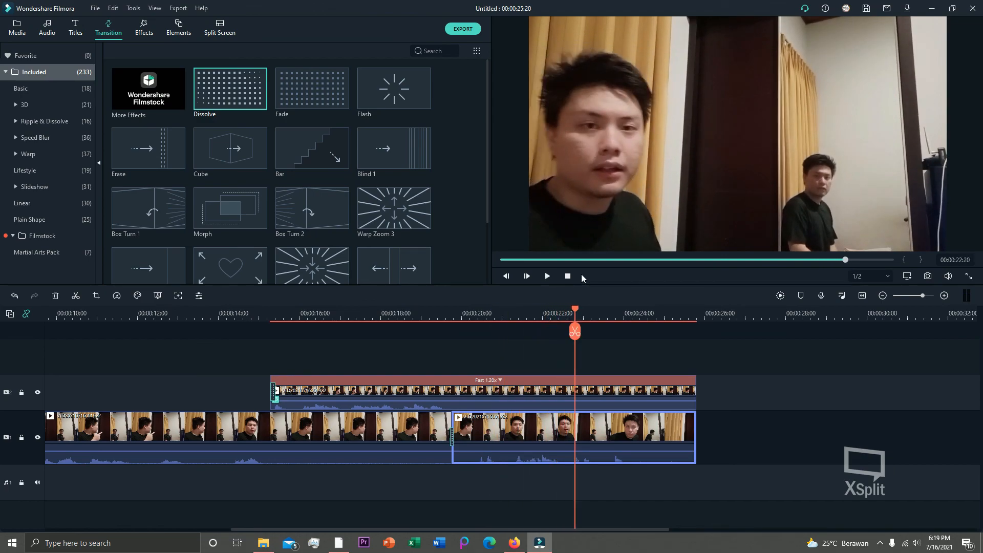